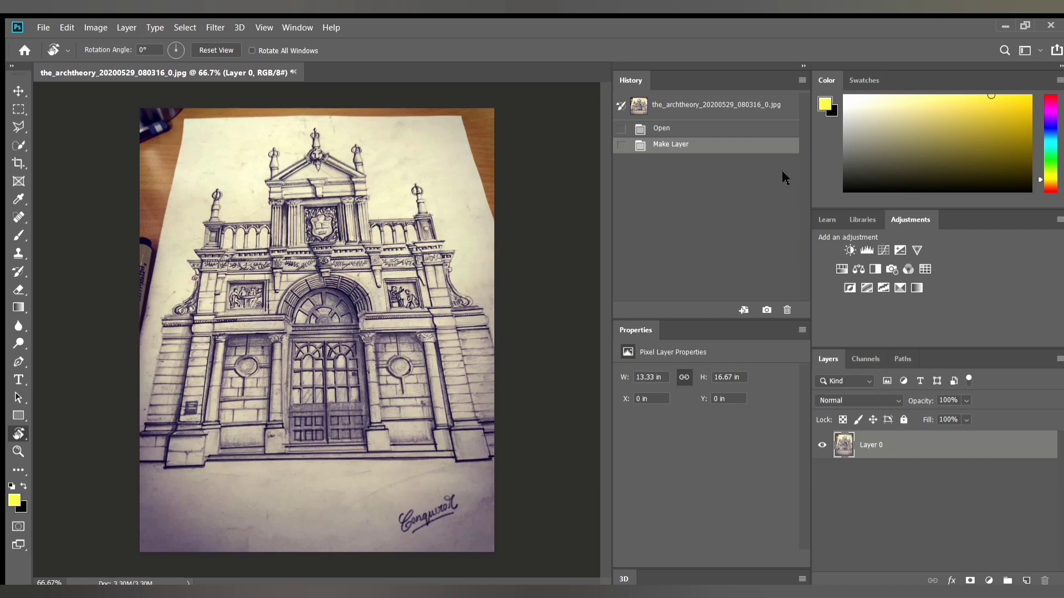
Duplicate the image layer and rename the copy EDIT.
key("ctrl+shift+a")
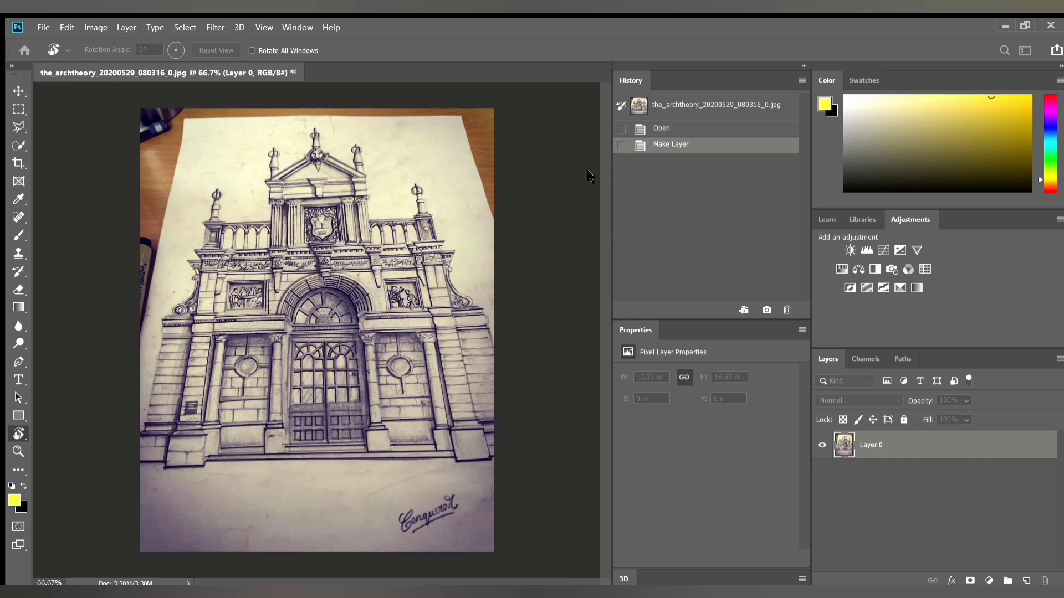
key("ctrl+j")
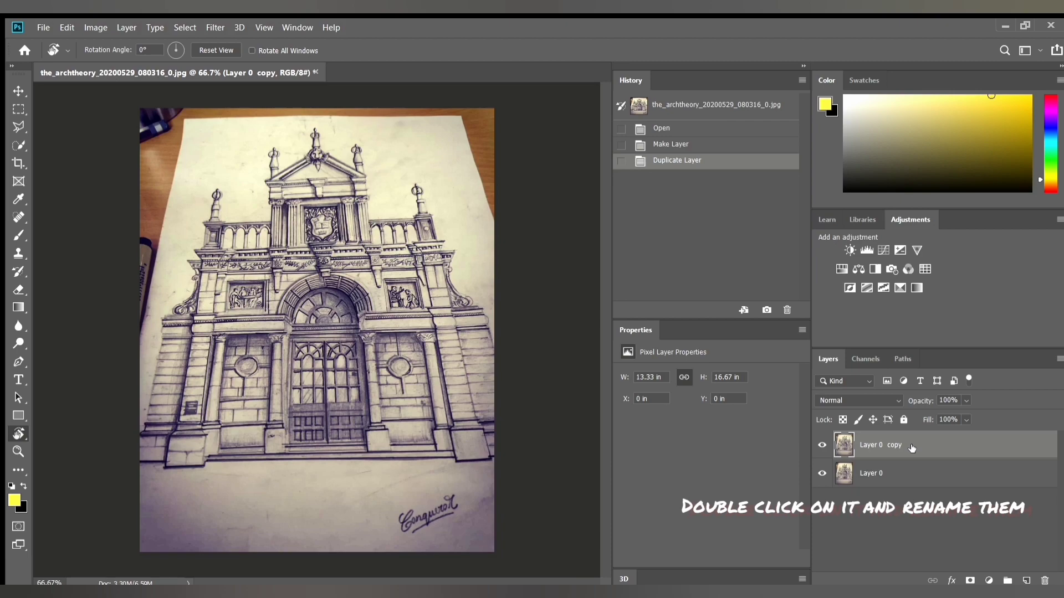
double_click(892, 446)
key("BackSpace")
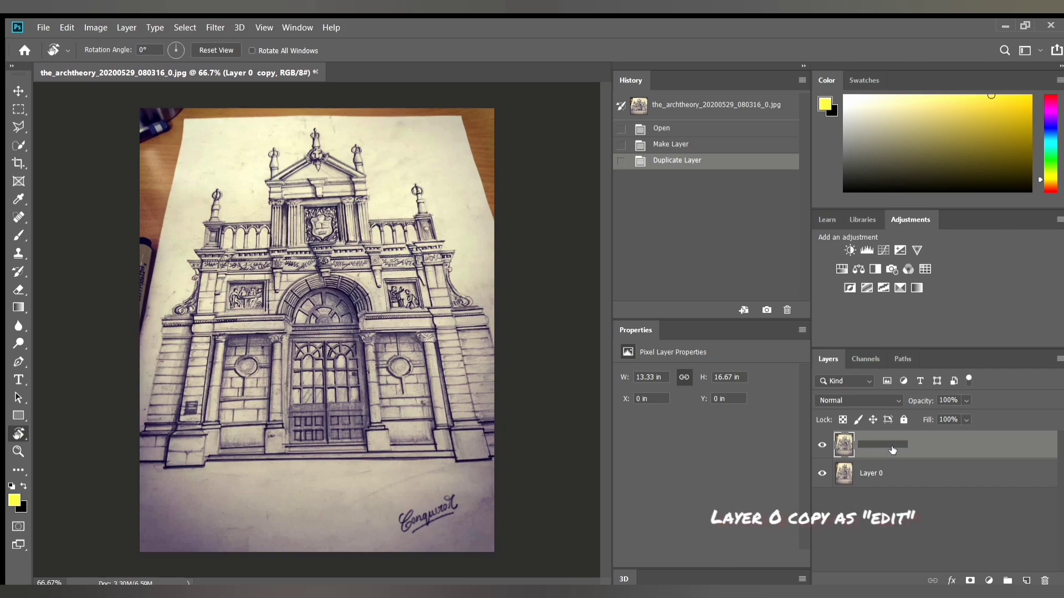
type("EDIT")
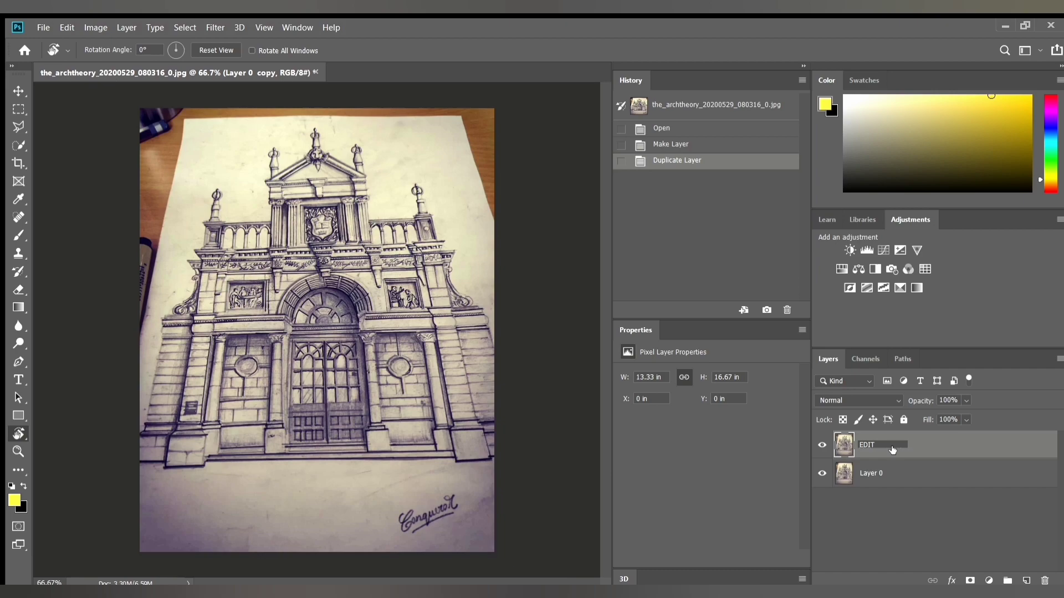
key("Return")
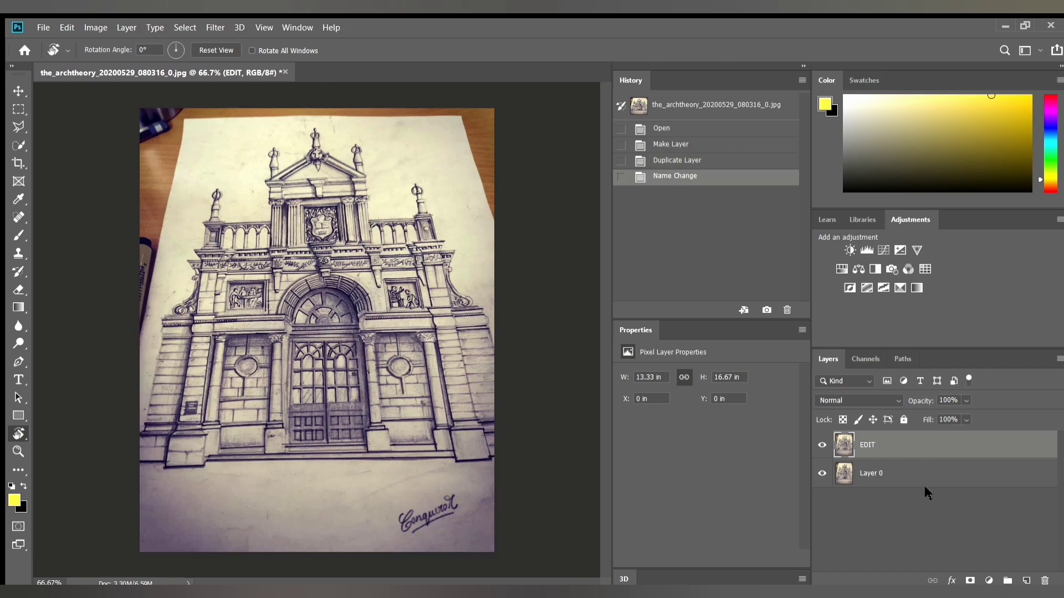
Rename the source layer below EDIT to ORIGINAL and hide it.
double_click(870, 475)
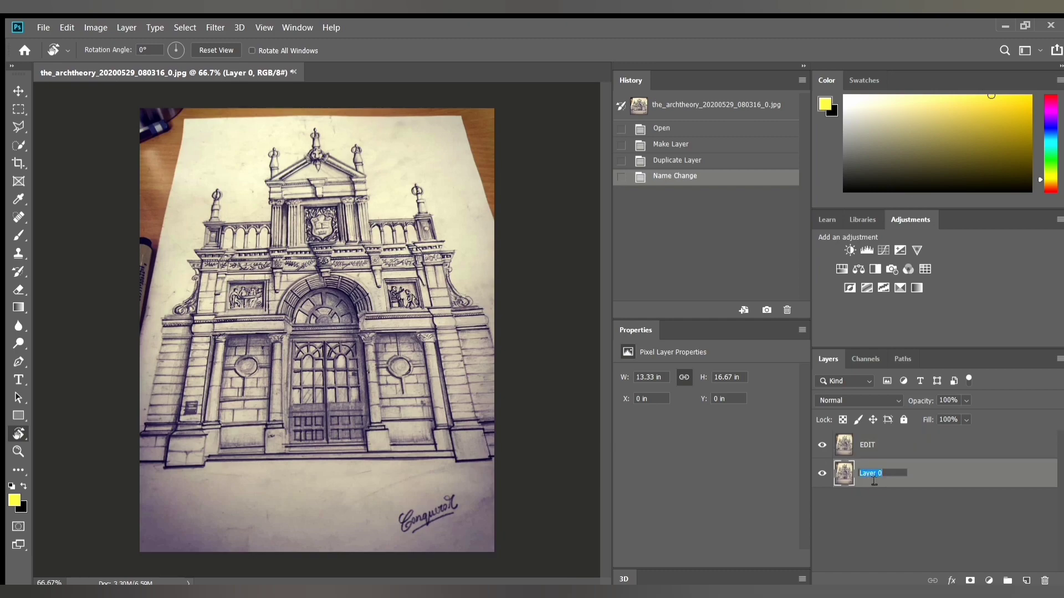
key("BackSpace")
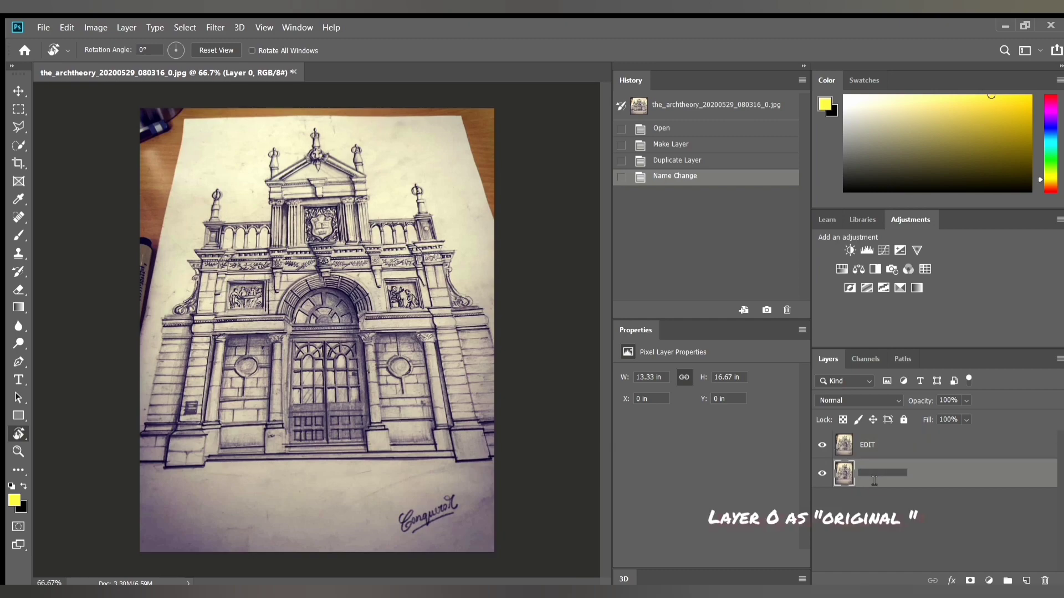
type("ORIGINAL")
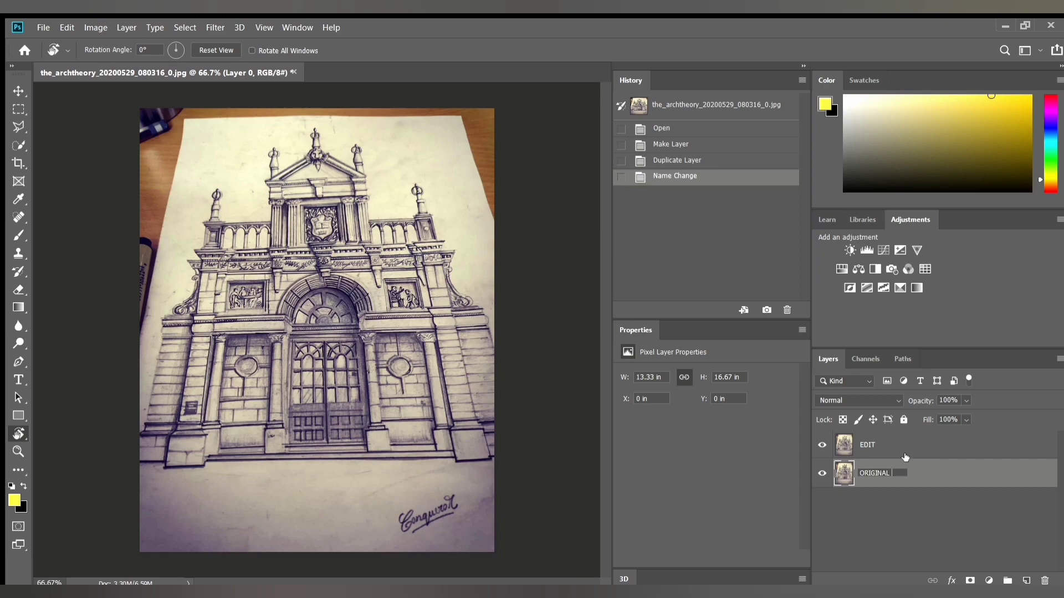
left_click(933, 487)
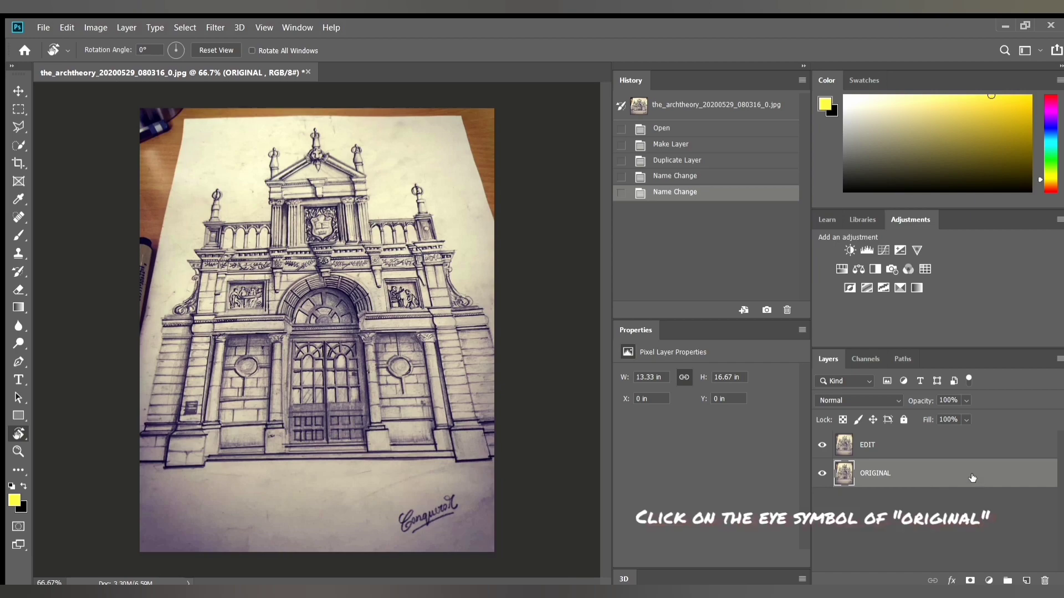
left_click(819, 476)
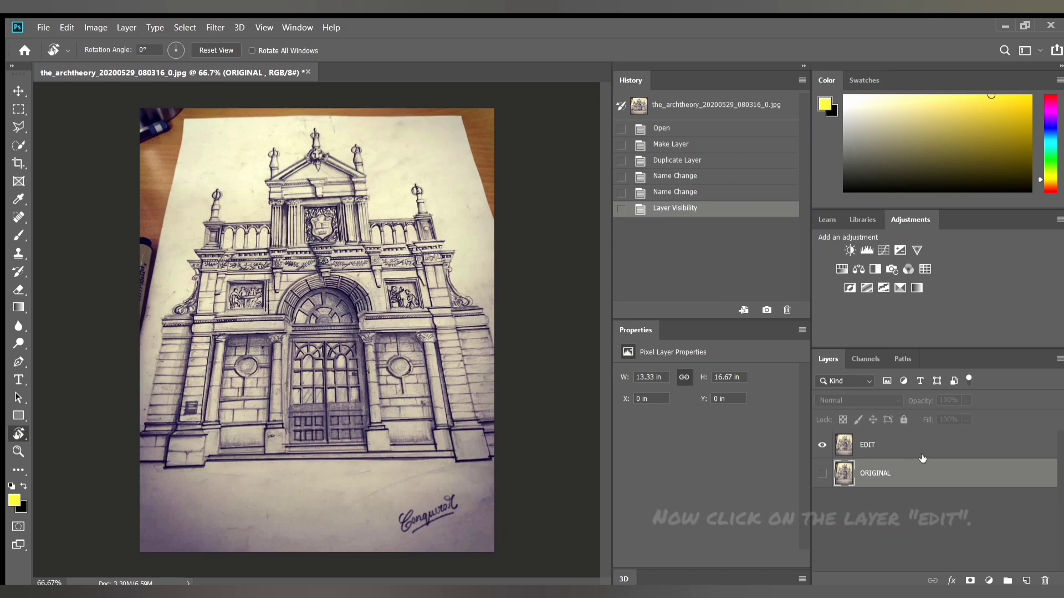
Add a Brightness/Contrast adjustment layer above EDIT with brightness -65 and contrast 40.
left_click(937, 444)
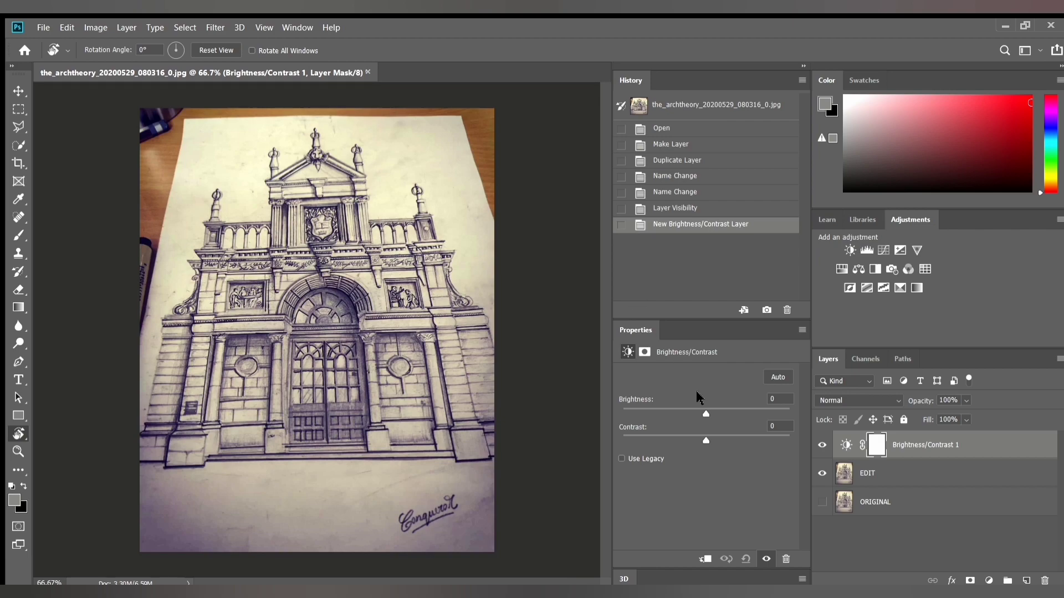
left_click_drag(702, 411, 744, 441)
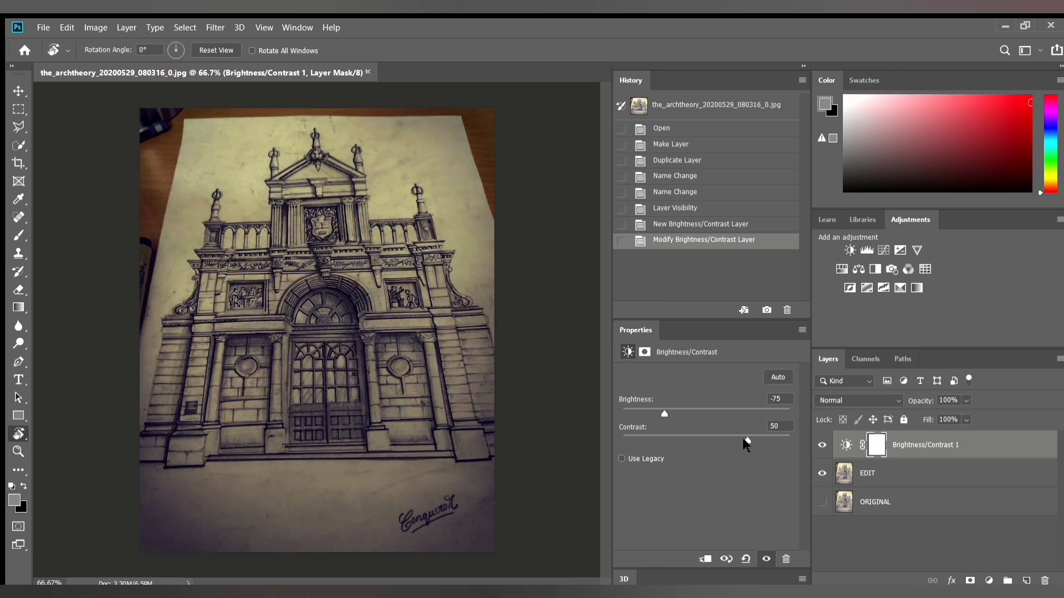
left_click_drag(743, 441, 740, 441)
left_click_drag(662, 415, 668, 420)
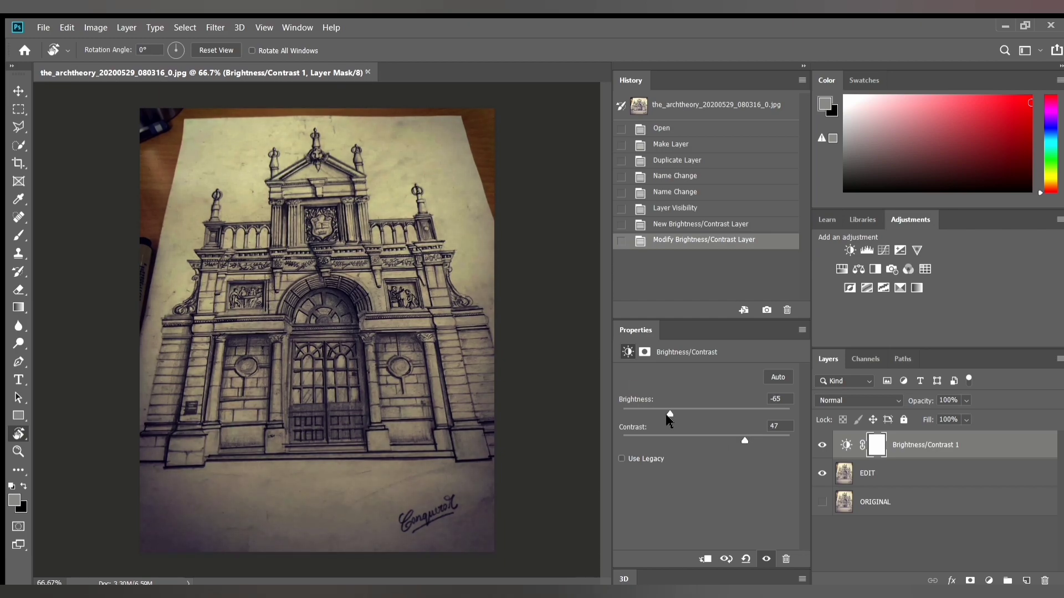
left_click_drag(738, 436, 738, 442)
Toggle the Brightness/Contrast layer's visibility off and on to compare the drawing with and without the darkening.
left_click(822, 447)
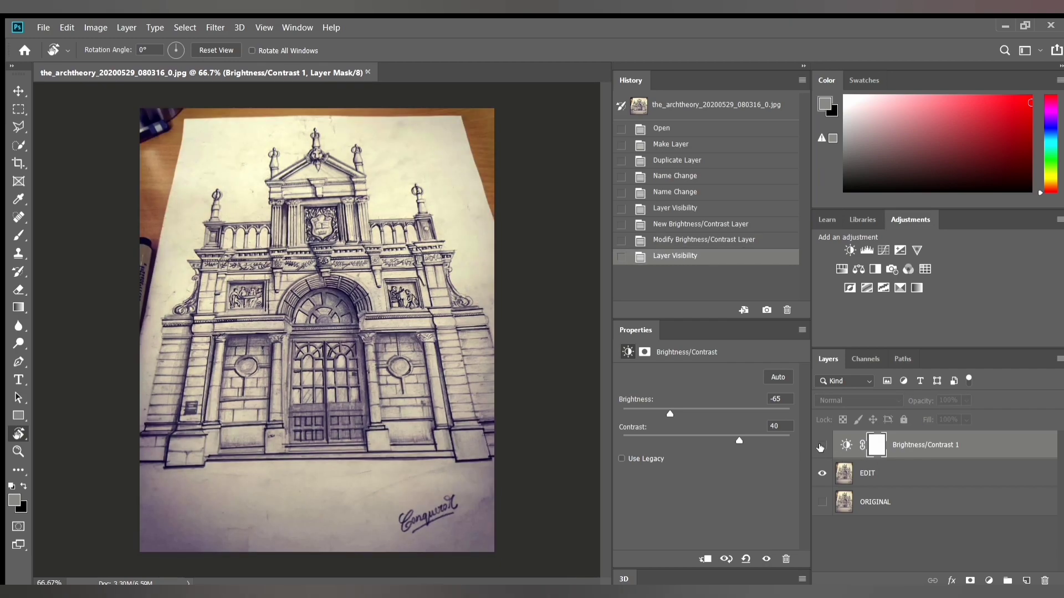
left_click(821, 448)
left_click(821, 447)
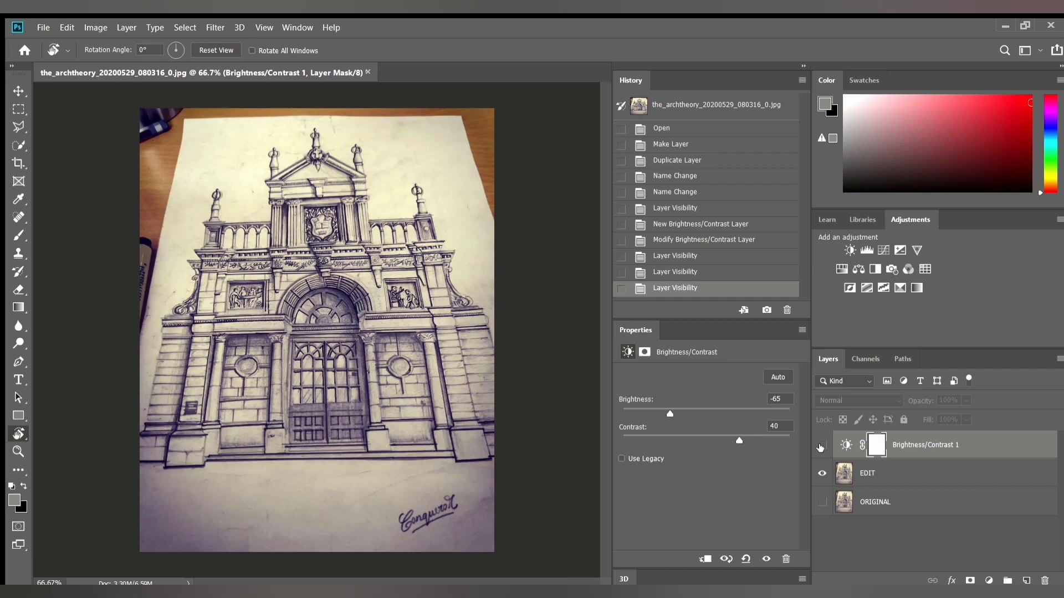
left_click(821, 446)
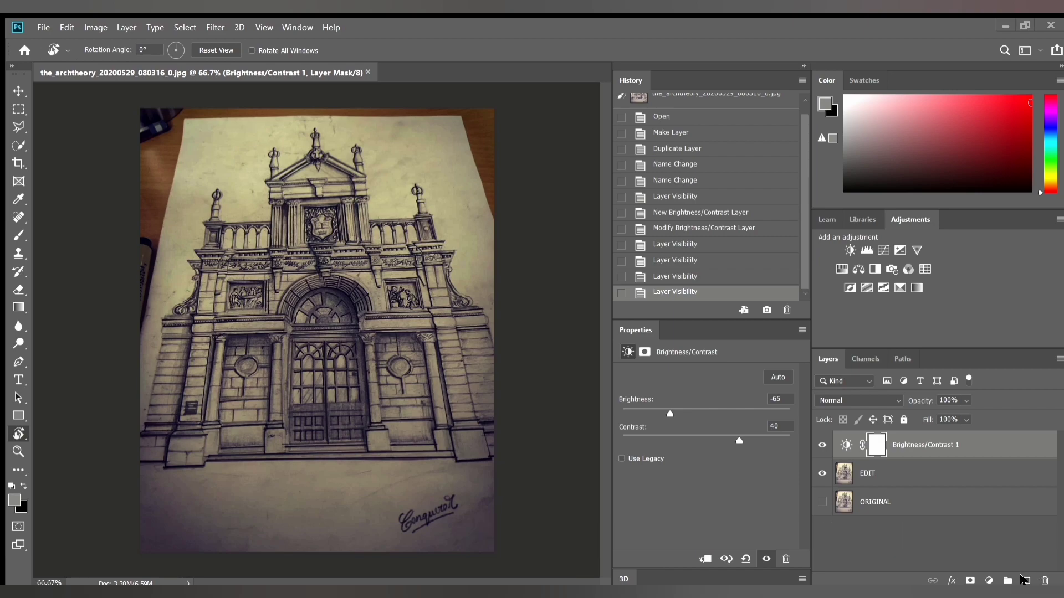
Create a new layer above the Brightness/Contrast adjustment and name it LIGHT.
left_click(1025, 579)
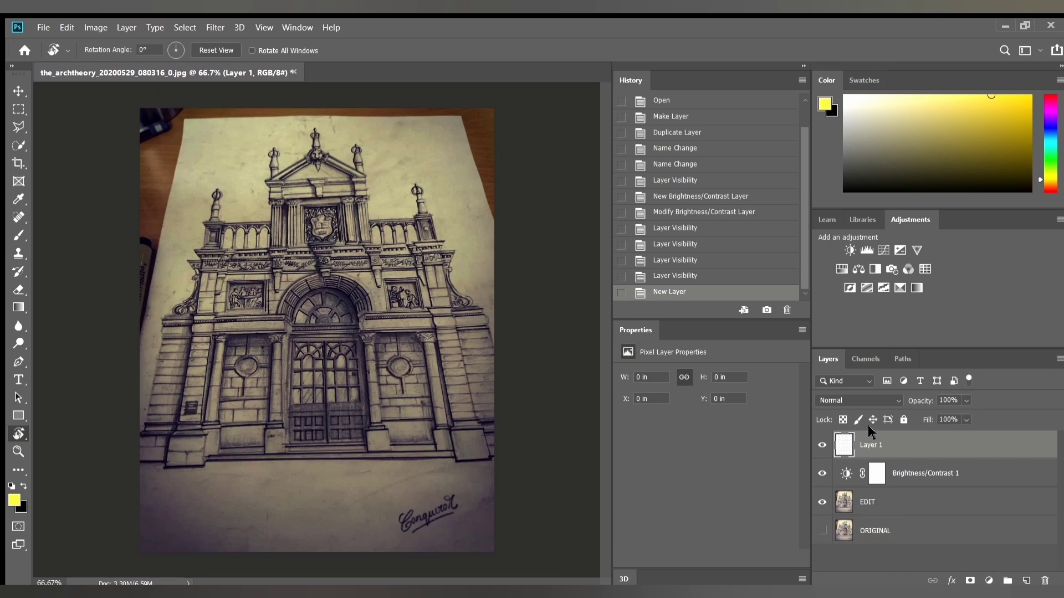
double_click(878, 446)
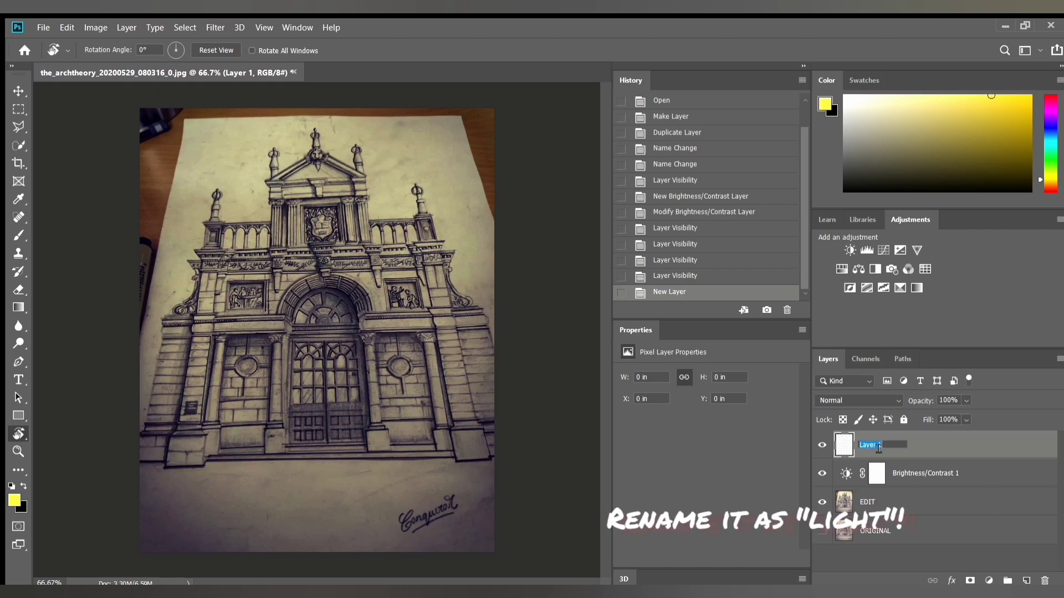
key("BackSpace")
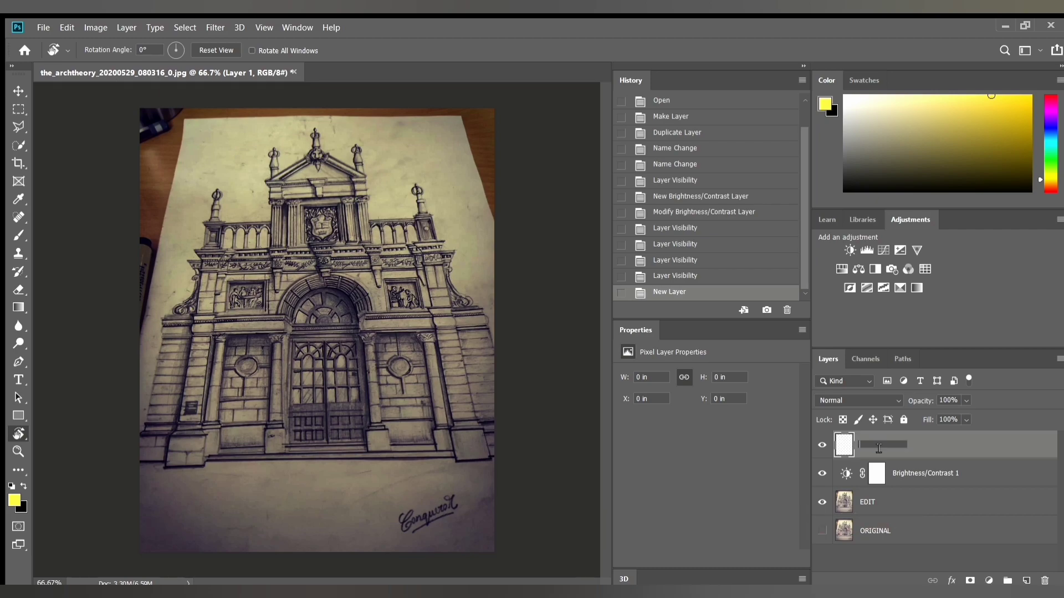
type("LIGHT")
key("Return")
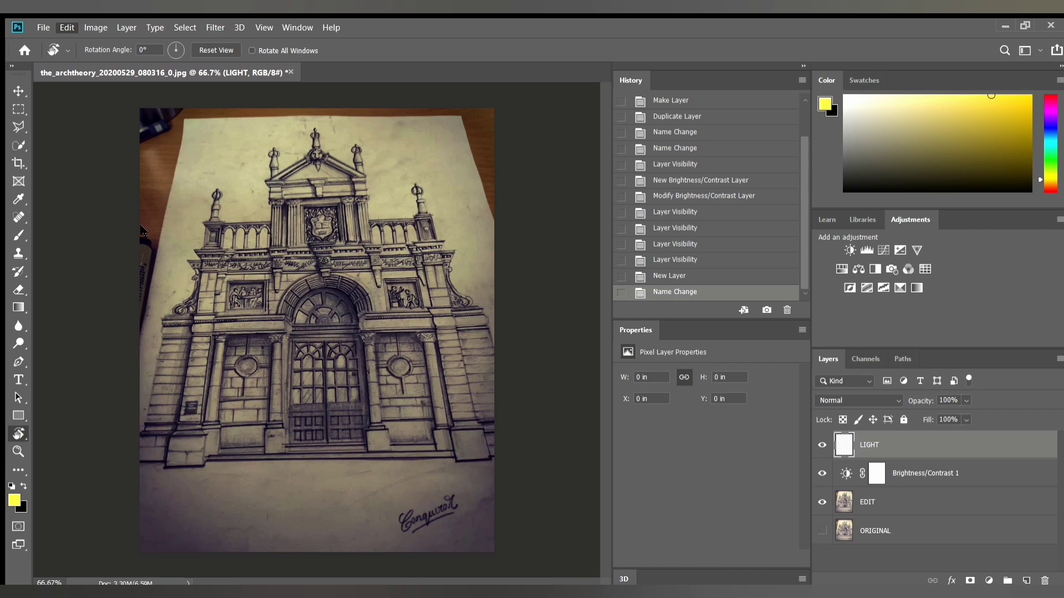
Fill the LIGHT layer with black and set its blending mode to Color Dodge.
key("i")
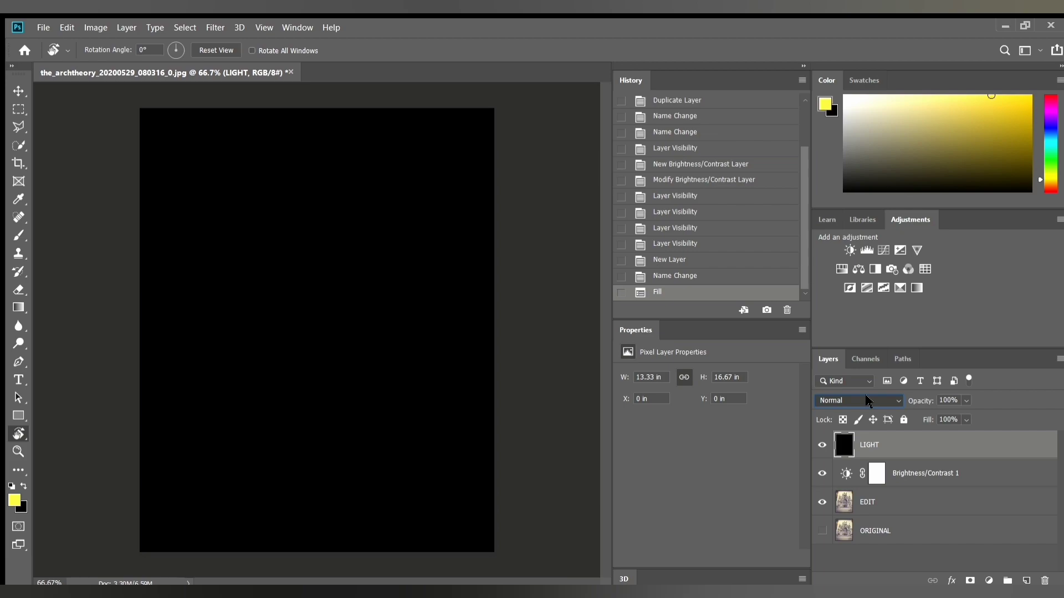
scroll(867, 400, "down", 11)
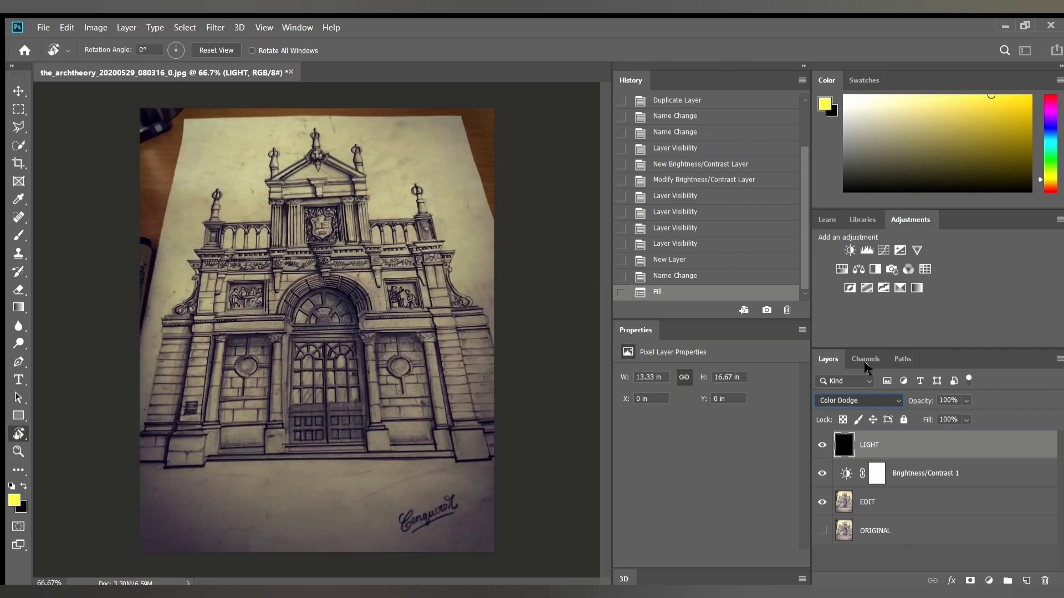
scroll(866, 394, "up", 2)
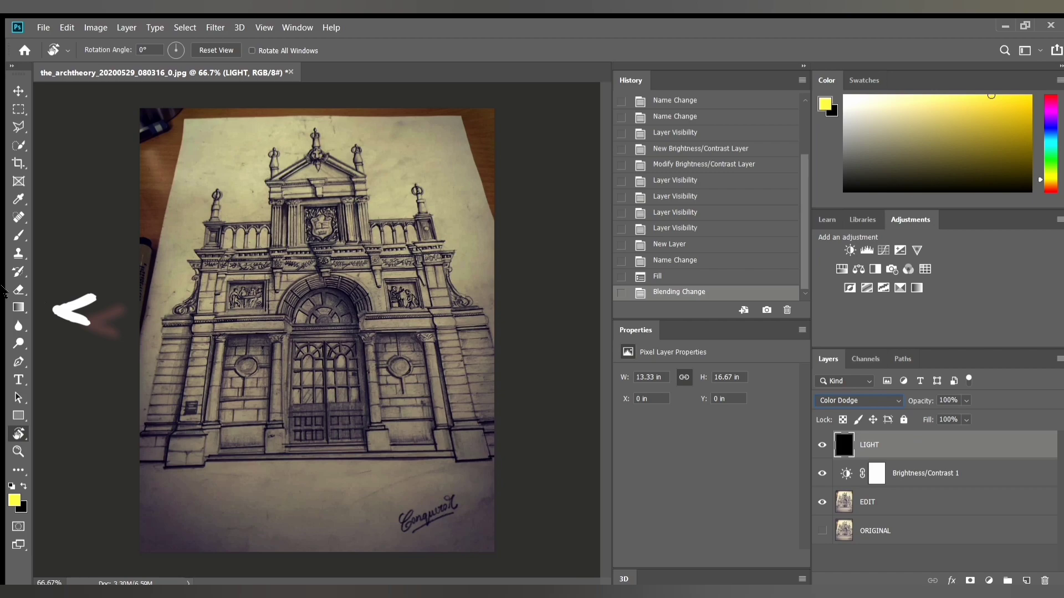
Switch to the Brush tool in Lighten mode and set its opacity to 15%.
left_click(19, 273)
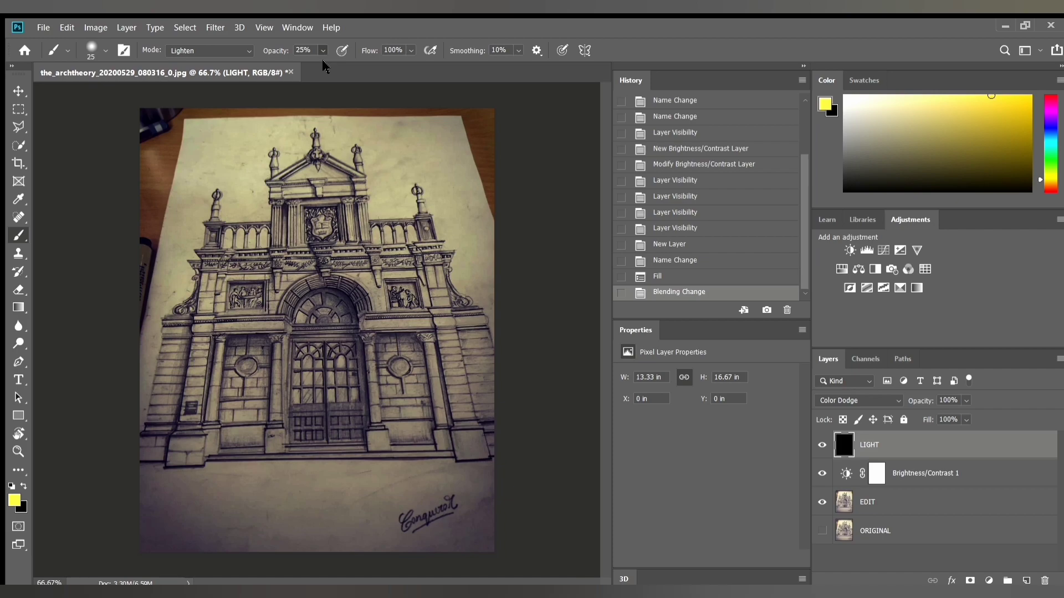
key("1")
key("3")
key("2")
key("1")
key("1")
key("5")
Set the foreground color to yellow #FFD737, with black as the background color.
left_click(23, 487)
left_click(15, 487)
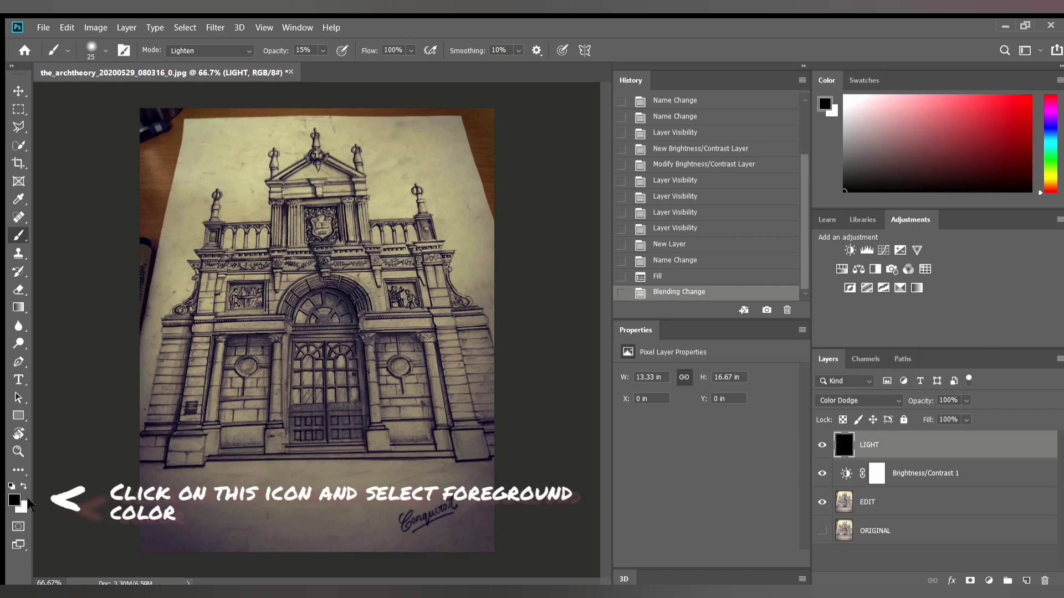
left_click(21, 501)
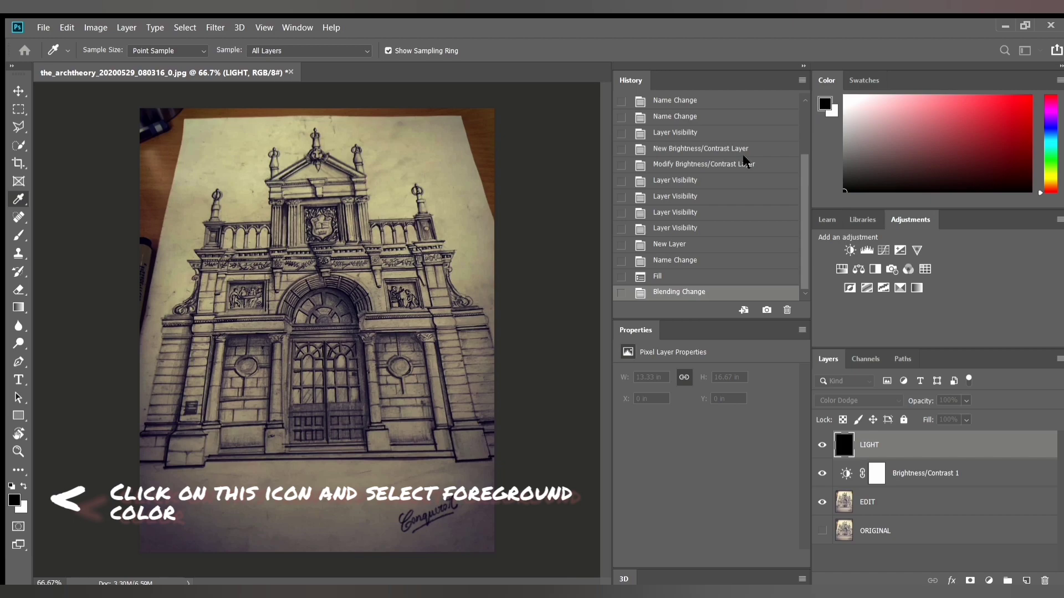
left_click(833, 112)
left_click(22, 486)
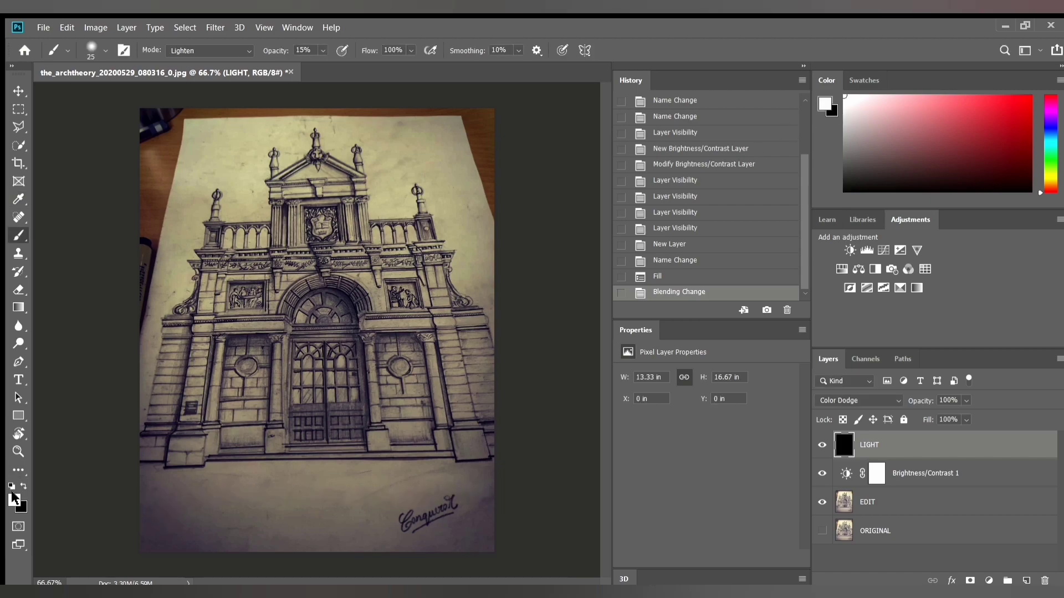
left_click(15, 498)
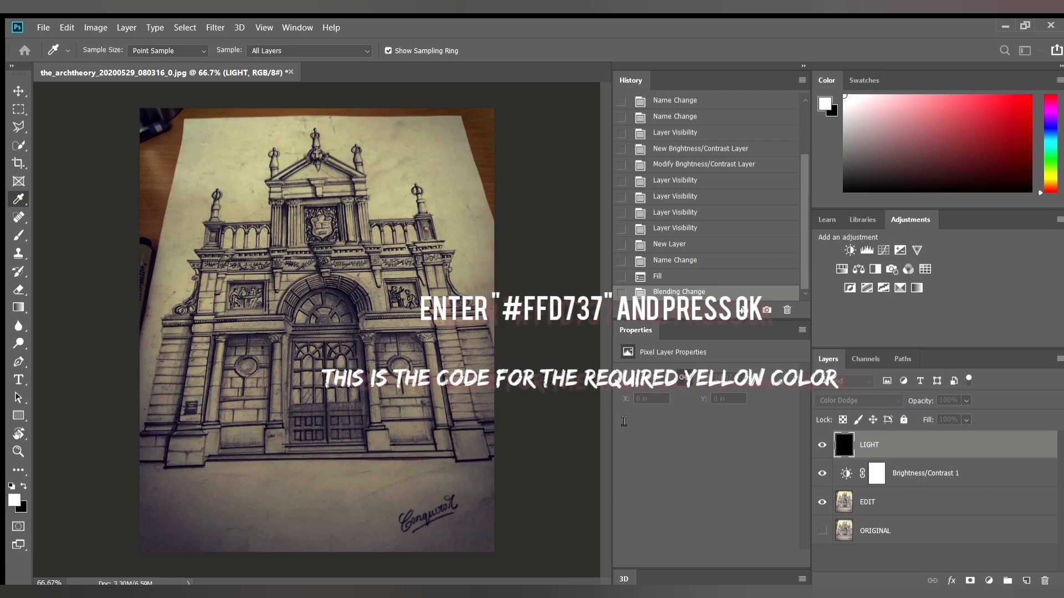
left_click(674, 191)
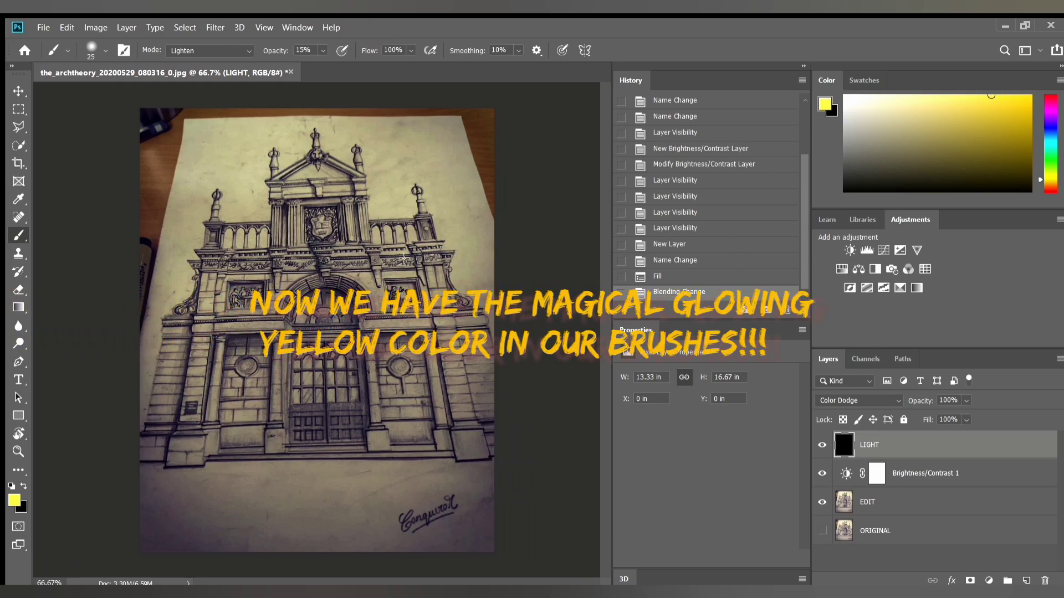
Paint yellow light into the main panes of the central door on the LIGHT layer, changing the brush size to 37.
left_click(190, 163)
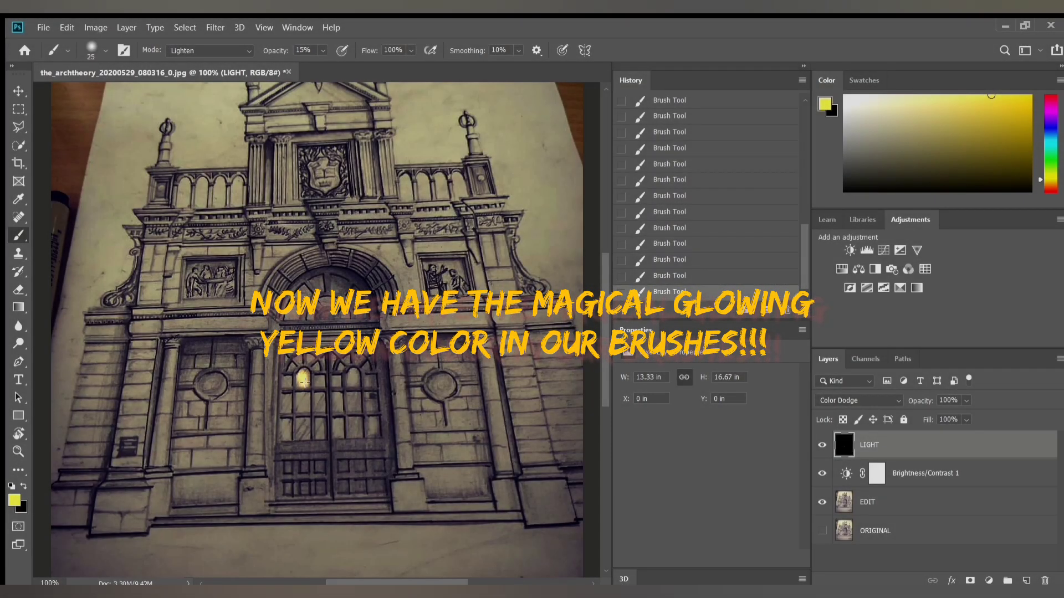
left_click(301, 382)
mouse_move(317, 379)
left_mouse_down()
mouse_move(299, 405)
mouse_move(321, 397)
mouse_move(322, 410)
mouse_move(338, 394)
mouse_move(357, 422)
mouse_move(356, 400)
left_mouse_up()
left_click(105, 51)
left_click_drag(94, 94, 97, 96)
mouse_move(352, 381)
left_mouse_down()
mouse_move(358, 409)
mouse_move(362, 354)
mouse_move(334, 382)
mouse_move(366, 361)
left_mouse_up()
mouse_move(354, 428)
left_mouse_down()
mouse_move(287, 436)
mouse_move(287, 424)
mouse_move(323, 427)
mouse_move(313, 403)
mouse_move(288, 401)
left_mouse_up()
left_click_drag(285, 383, 286, 382)
Reduce the brush size to 21 and paint light into the door's narrow right-edge panes and one pane of the arched window.
left_click(105, 51)
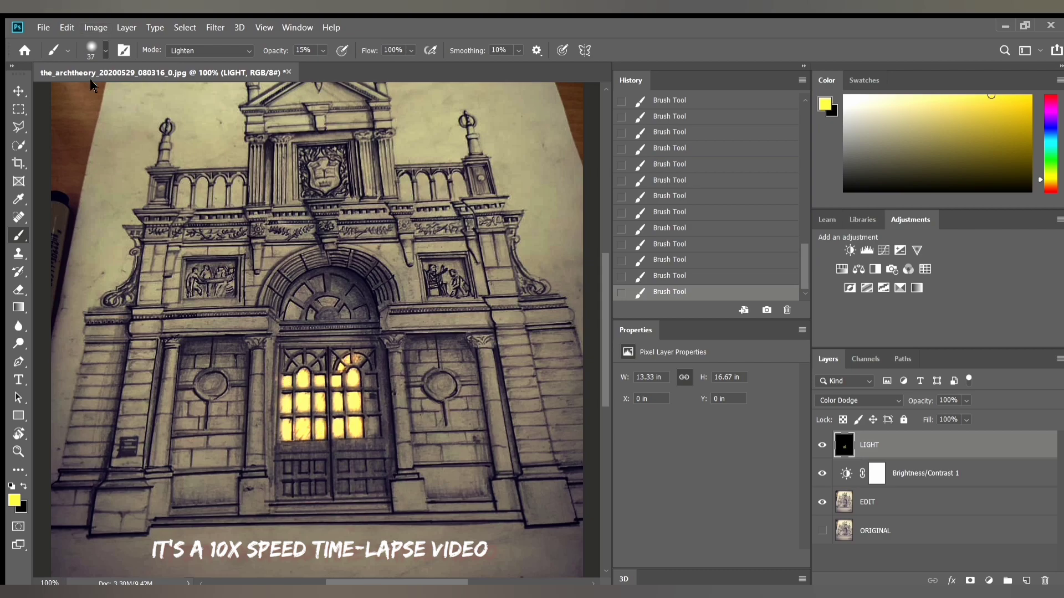
left_click_drag(92, 91, 87, 91)
left_click(369, 406)
left_click(363, 315)
left_click_drag(368, 366, 374, 381)
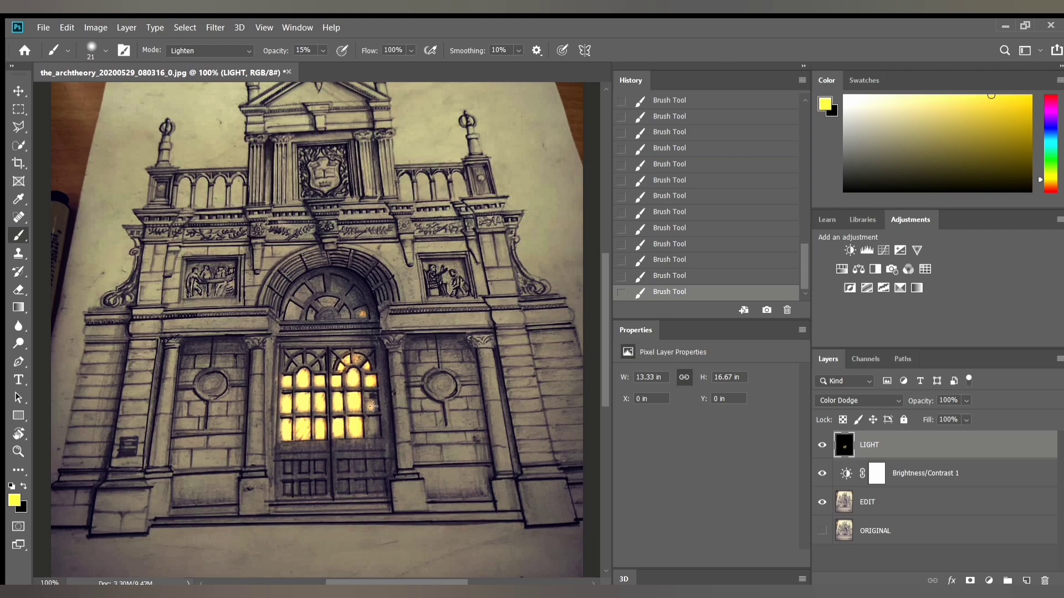
left_click(371, 406)
Paint the outer panes of the arched window above the door with yellow light at 22% opacity, using brush size 34.
key("2")
key("2")
mouse_move(302, 297)
left_mouse_down()
mouse_move(288, 315)
mouse_move(448, 308)
mouse_move(425, 289)
mouse_move(416, 314)
mouse_move(336, 284)
left_mouse_up()
left_click(106, 50)
left_click_drag(85, 95, 94, 95)
mouse_move(355, 298)
left_mouse_down()
mouse_move(391, 291)
mouse_move(338, 285)
mouse_move(335, 276)
mouse_move(346, 284)
mouse_move(311, 315)
left_mouse_up()
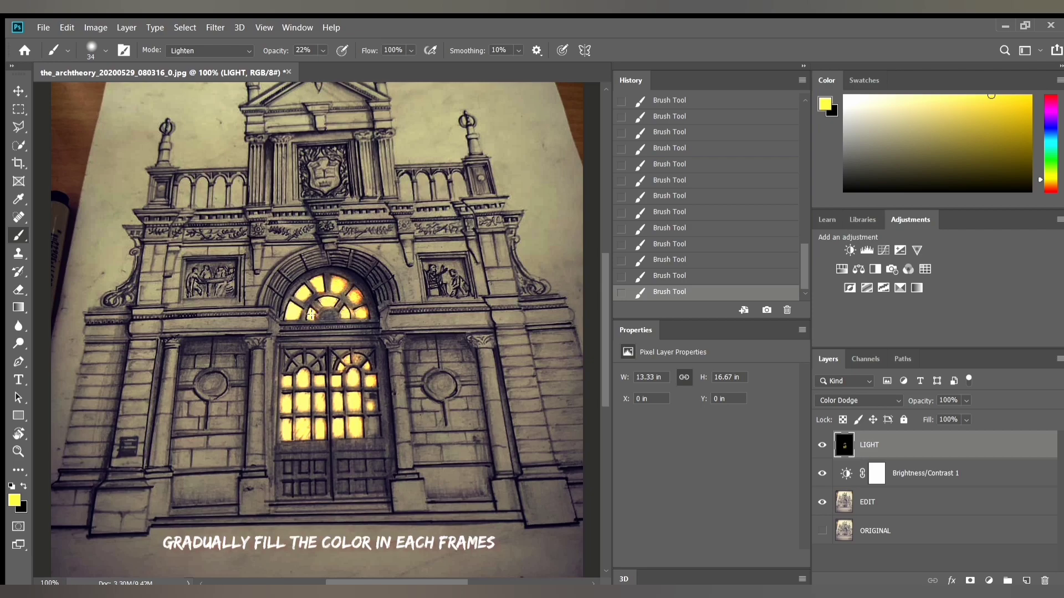
Fill the remaining door panes with yellow light, and paint the arched window's small inner panes with brush size 21.
mouse_move(360, 402)
left_mouse_down()
mouse_move(372, 429)
mouse_move(370, 398)
mouse_move(378, 424)
mouse_move(372, 418)
left_mouse_up()
left_click_drag(302, 360, 318, 366)
left_click(105, 51)
left_click(85, 93)
left_click(315, 328)
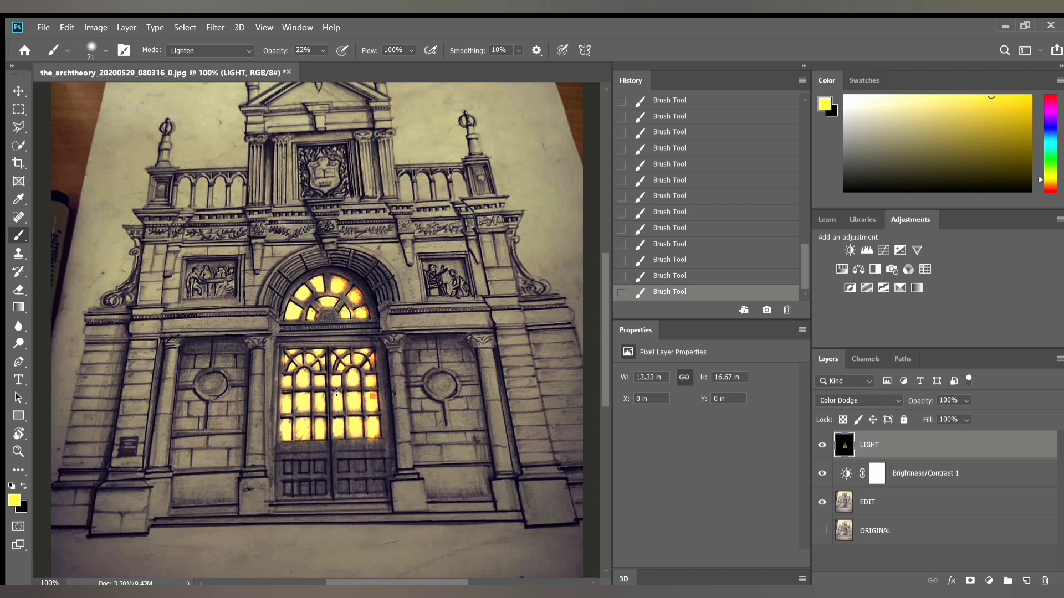
scroll(354, 379, "down", 2)
scroll(333, 355, "up", 3)
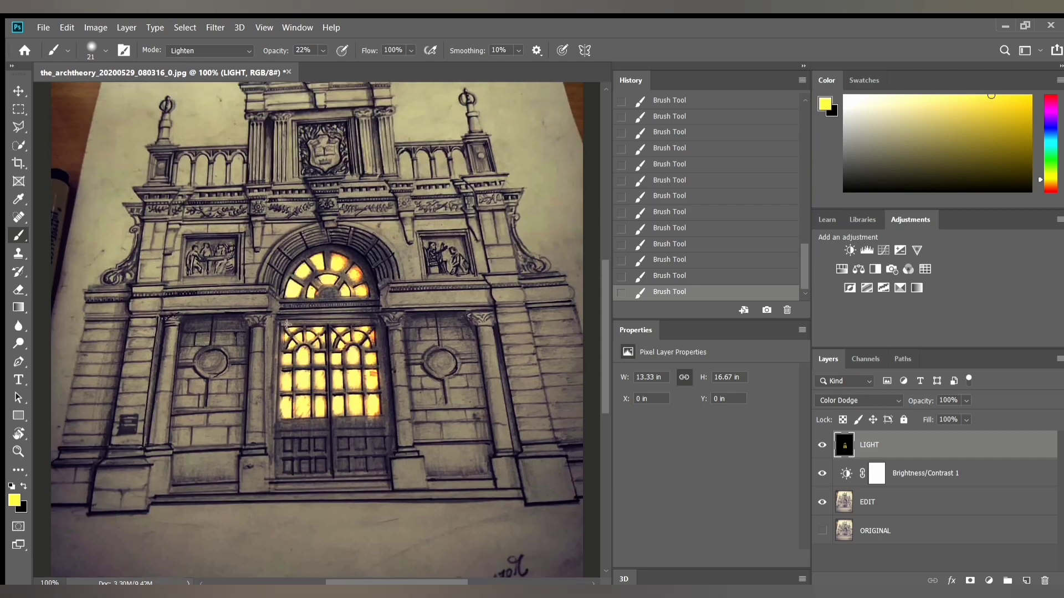
Paint soft yellow light onto the two columns directly flanking the door and the surrounding arch at 14% brush opacity.
scroll(286, 325, "right", 1)
key("ctrl+alt+z")
key("ctrl+alt+z")
key("ctrl+shift+z")
key("ctrl+shift+z")
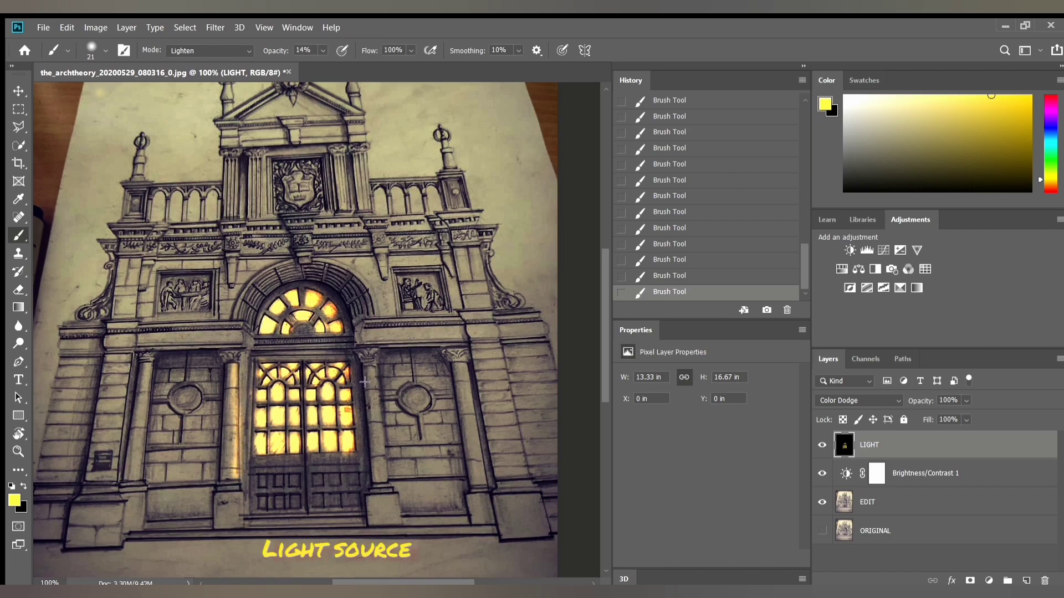
mouse_move(369, 398)
left_mouse_down()
mouse_move(374, 462)
mouse_move(365, 372)
mouse_move(374, 476)
mouse_move(362, 368)
left_mouse_up()
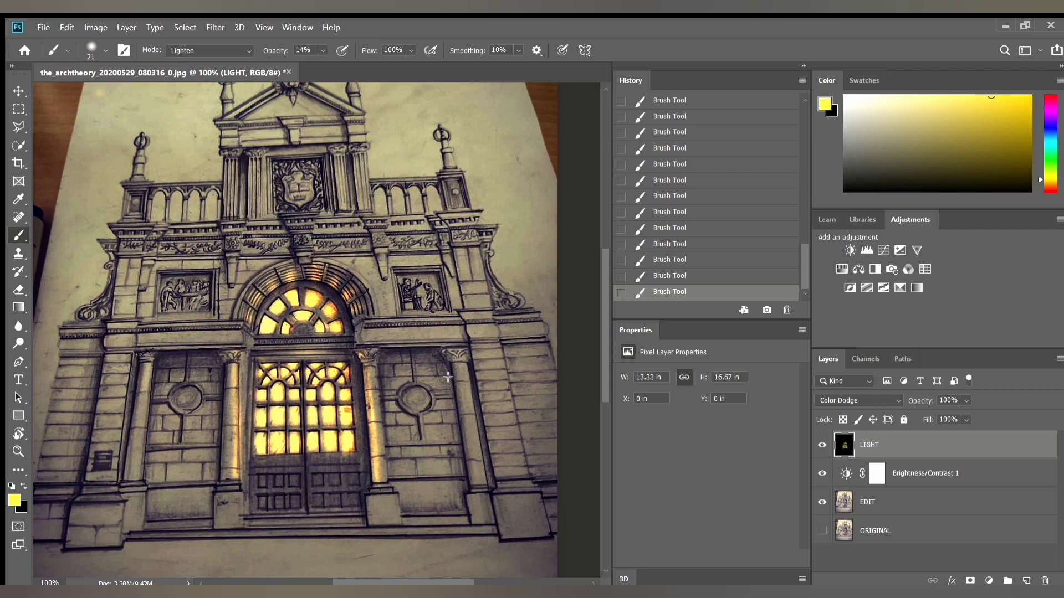
Paint yellow light along the inner sides of the two outer columns and around the base of the arch.
left_click_drag(454, 369, 469, 480)
mouse_move(144, 468)
left_mouse_down()
mouse_move(148, 397)
mouse_move(143, 481)
mouse_move(165, 423)
mouse_move(151, 520)
left_mouse_up()
left_click_drag(357, 310, 355, 341)
left_click_drag(253, 333, 249, 343)
left_click_drag(354, 348, 367, 343)
mouse_move(245, 349)
left_mouse_down()
mouse_move(244, 333)
mouse_move(253, 351)
left_mouse_up()
left_click_drag(361, 328, 366, 343)
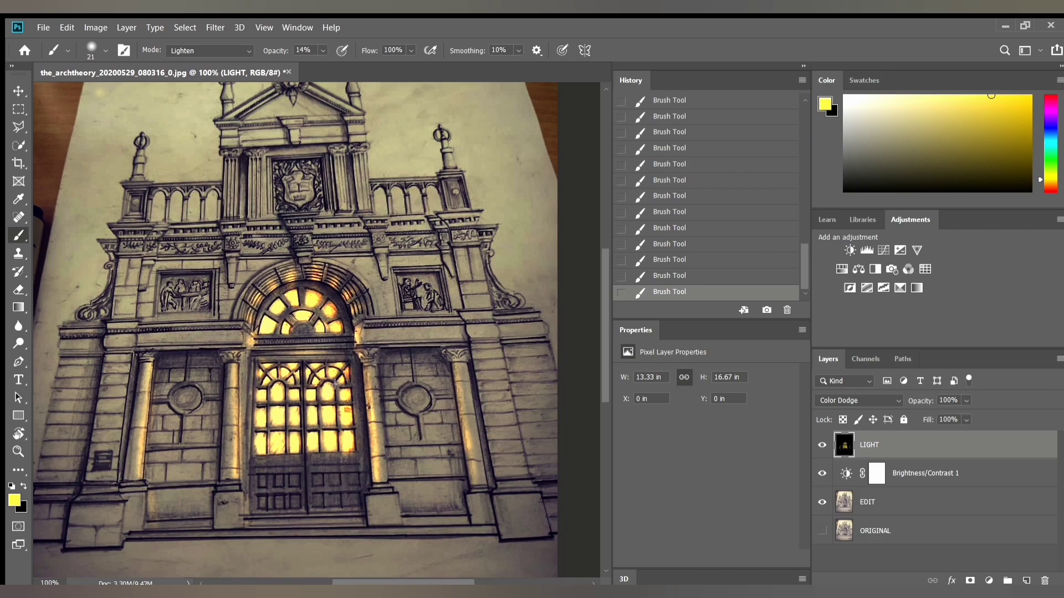
Strengthen the yellow glow on the inner column shafts and brighten the capitals of all four columns.
left_click_drag(233, 487, 237, 388)
left_click_drag(363, 372, 374, 461)
left_click_drag(448, 355, 456, 363)
left_click_drag(152, 359, 150, 366)
left_click_drag(229, 364, 241, 359)
left_click_drag(368, 366, 373, 426)
Compare the facade with and without the painted glow by toggling the LIGHT layer's visibility.
scroll(292, 464, "down", 2)
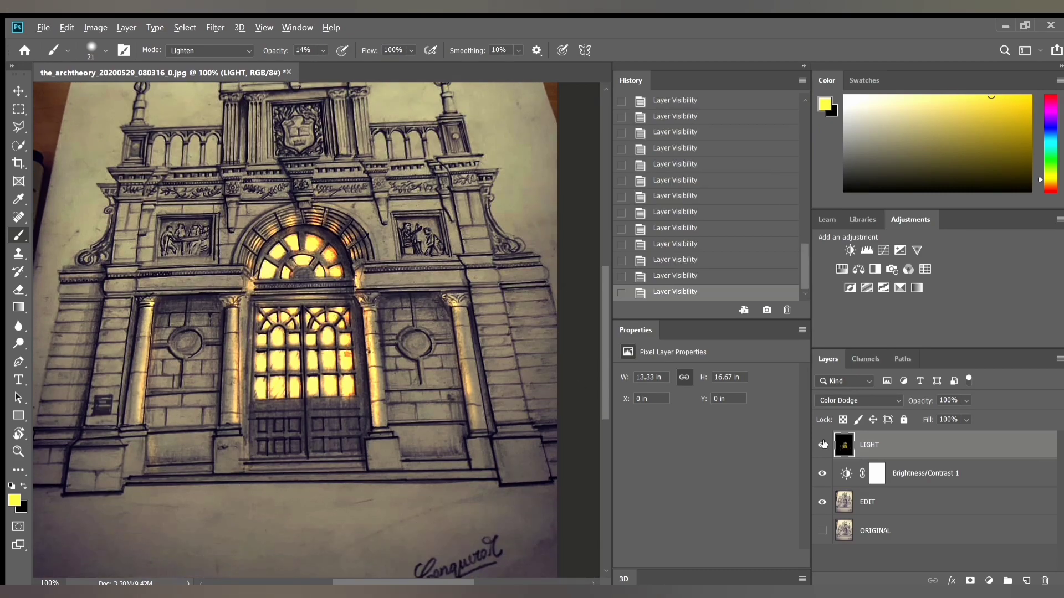
left_click(825, 444)
left_click(824, 444)
left_click(825, 444)
left_click(824, 444)
left_click(823, 444)
left_click(823, 445)
Add a Color Lookup adjustment layer above LIGHT using the Moonlight.3DL 3DLUT file.
left_click(1008, 507)
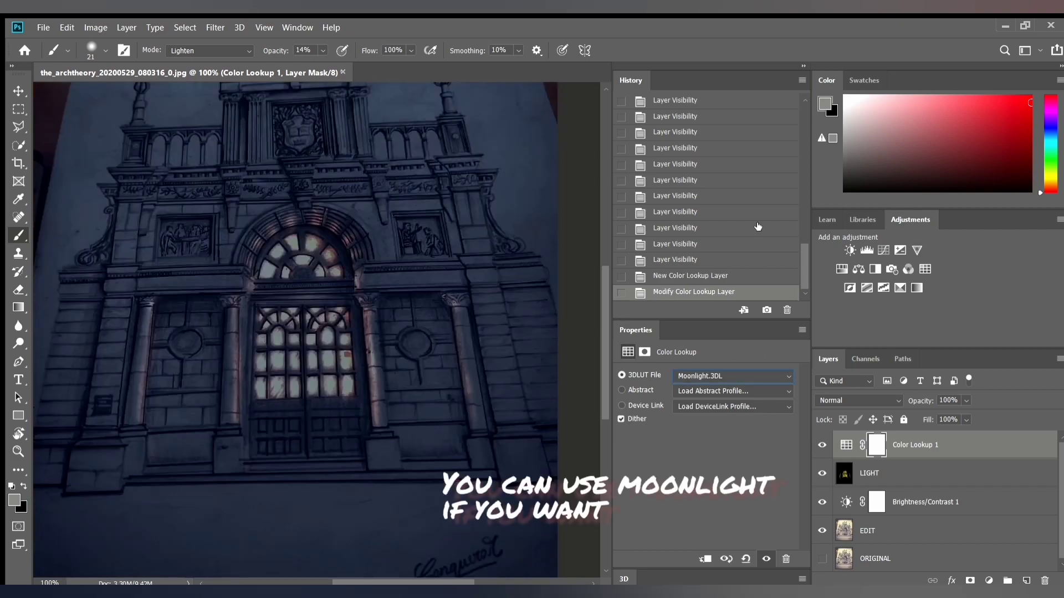
Strengthen the light on the door panes and neighbouring column on the LIGHT layer, raising the brush opacity to 42%.
left_click(867, 441)
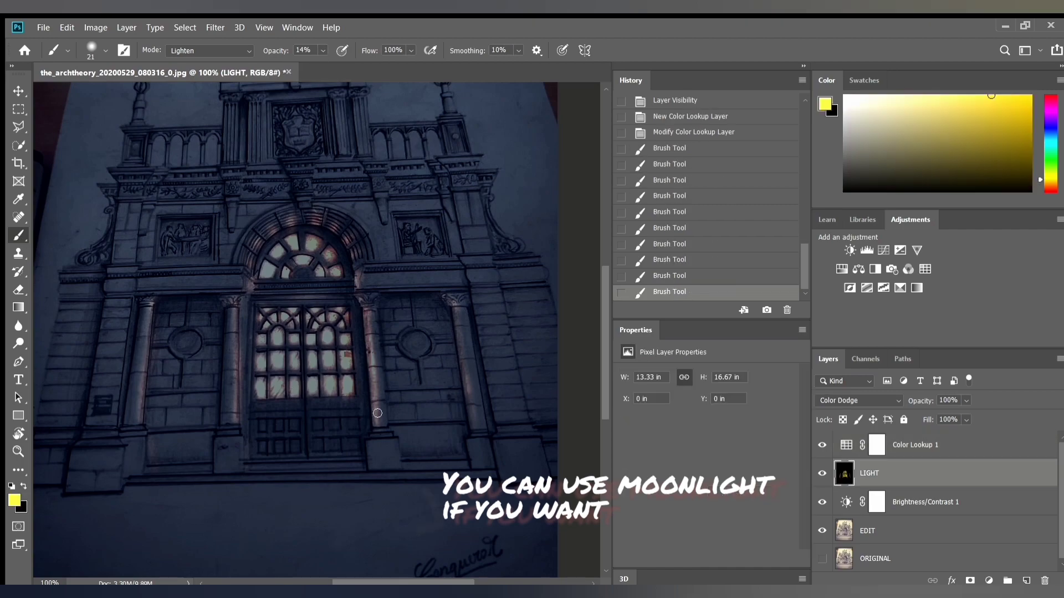
left_click(378, 414)
key("4")
key("2")
left_click(325, 388)
left_click(280, 388)
left_click(261, 339)
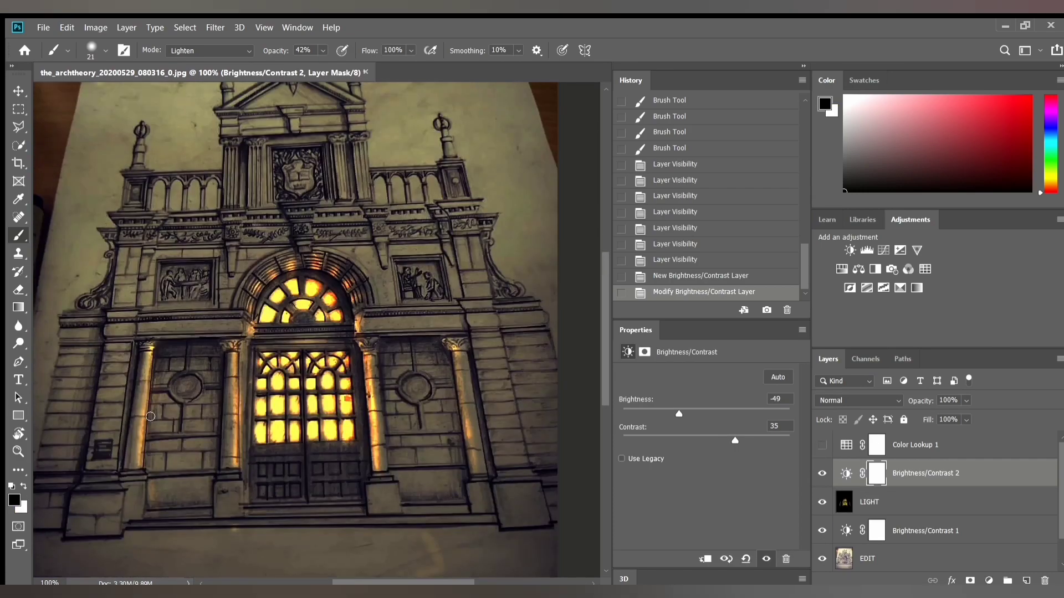
Select a trapezoid of ground widening outward from the door's steps with the Polygonal Lasso.
scroll(164, 409, "down", 3)
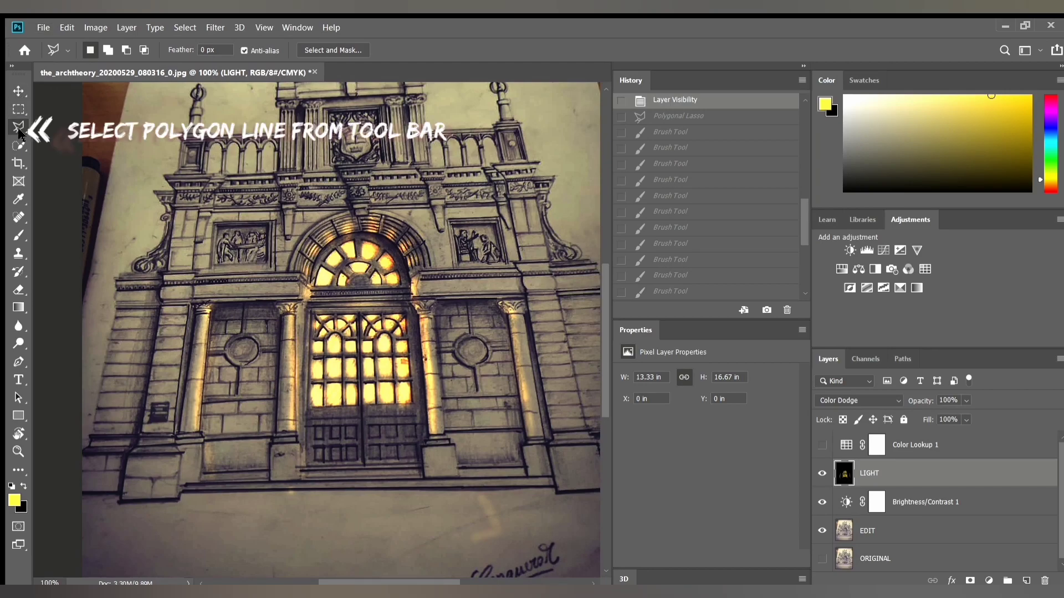
scroll(306, 443, "down", 1)
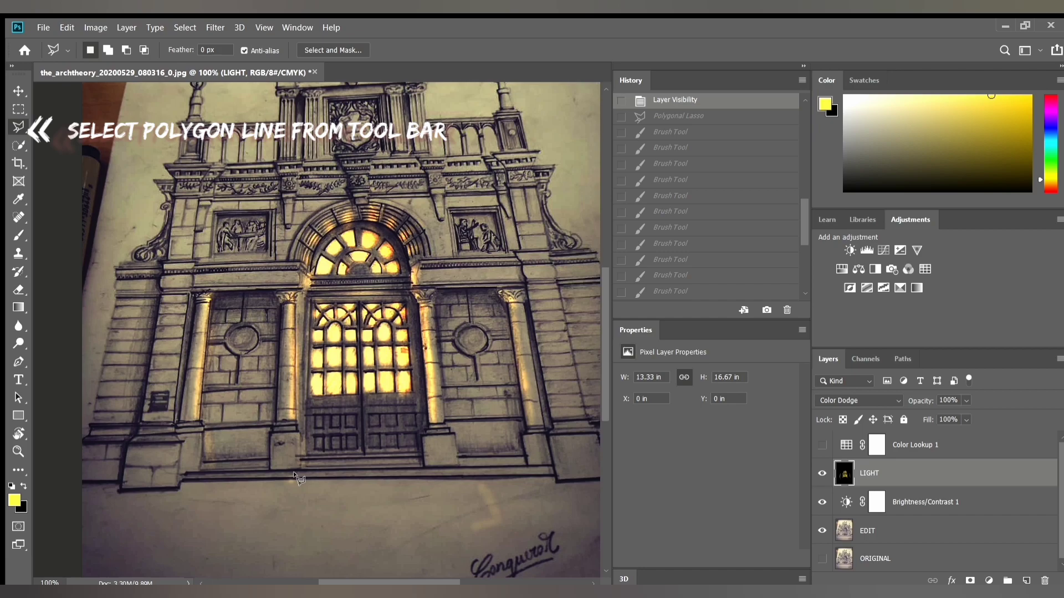
left_click(296, 477)
left_click(212, 575)
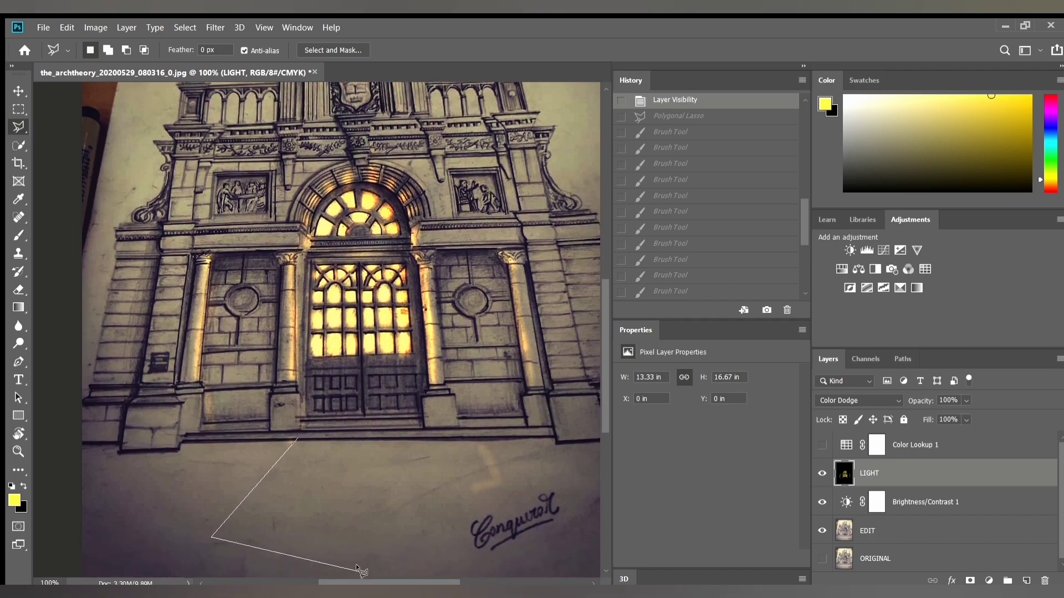
left_click(479, 534)
left_click(425, 440)
left_click(295, 440)
scroll(366, 427, "up", 1)
scroll(365, 426, "up", 3)
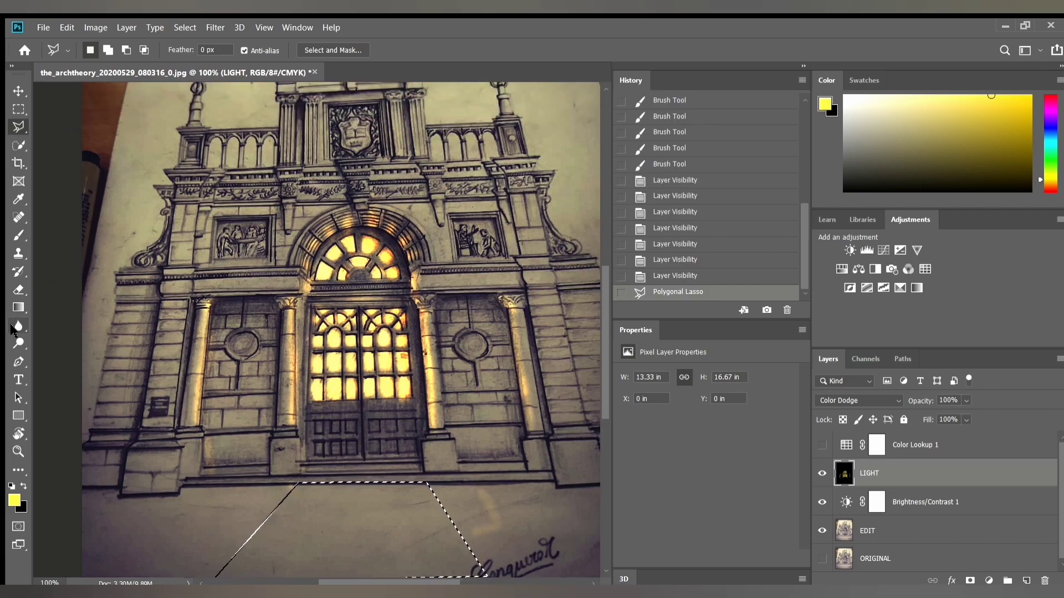
Fill the ground selection with faint yellow light using a size 86 brush at 8% opacity, and deselect it.
left_click(19, 235)
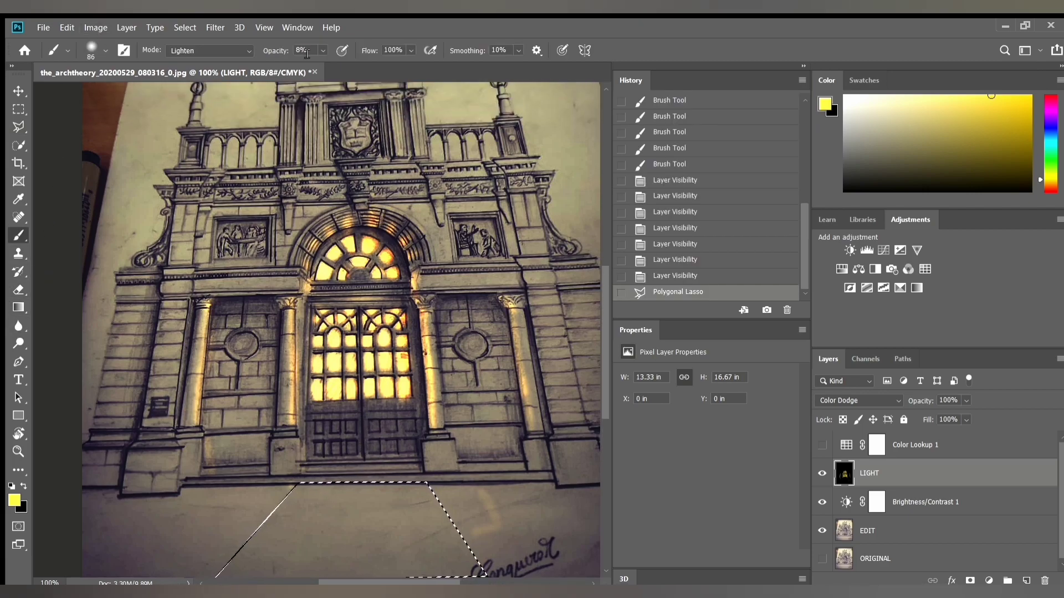
left_click(334, 501)
left_click(350, 501)
left_click(366, 501)
left_click(385, 502)
left_click(402, 503)
left_click(419, 507)
left_click(435, 516)
left_click(421, 519)
left_click(395, 518)
left_click(370, 519)
left_click(344, 520)
left_click(318, 522)
left_click(297, 527)
left_click(291, 549)
left_click(349, 550)
left_click(391, 552)
left_click(430, 550)
left_click(377, 554)
left_click(330, 554)
left_click(269, 570)
left_click(310, 568)
left_click(354, 566)
left_click(401, 571)
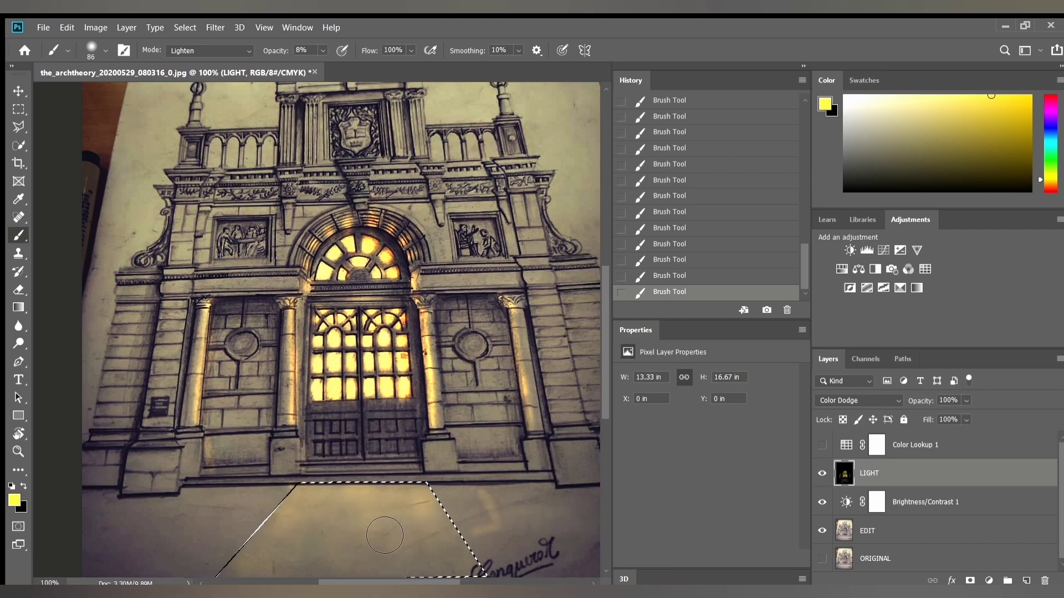
scroll(388, 498, "up", 3)
key("ctrl+d")
scroll(394, 463, "down", 2)
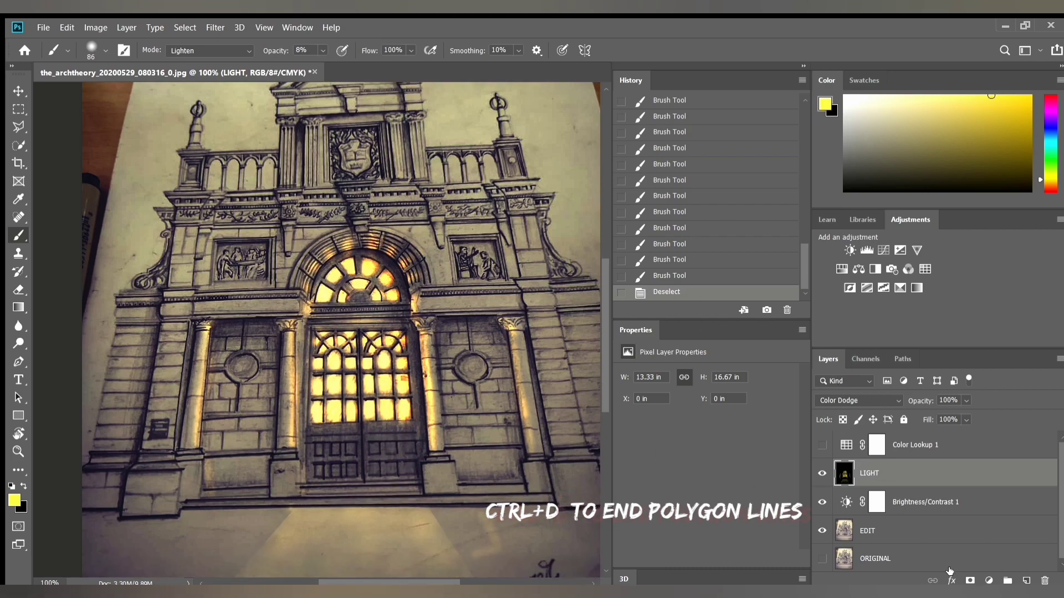
Add a second Brightness/Contrast adjustment layer above LIGHT with brightness -43 and contrast 44.
left_click(970, 377)
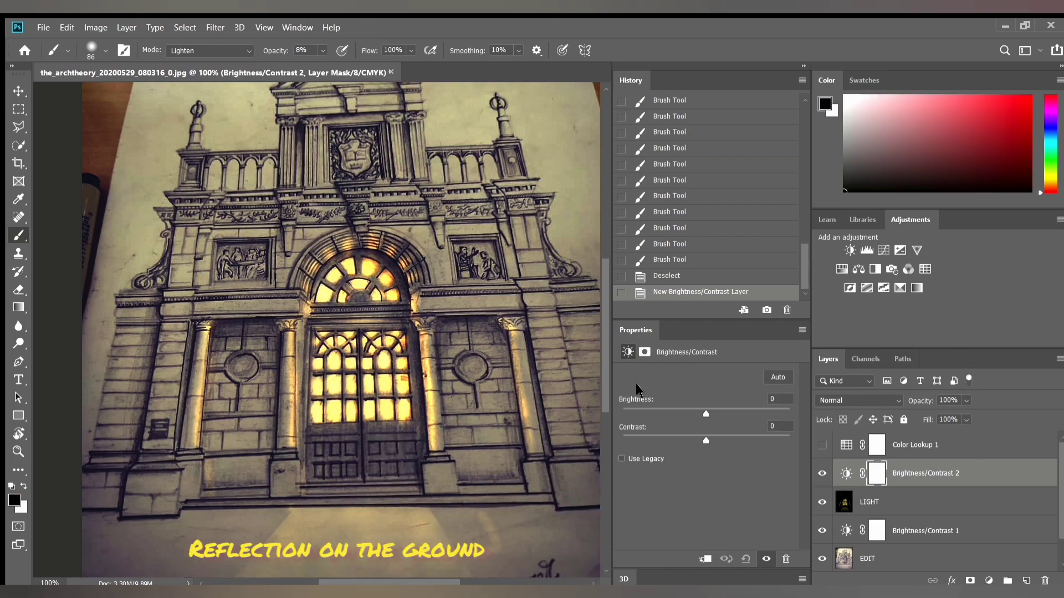
left_click_drag(702, 415, 734, 453)
scroll(605, 388, "up", 1)
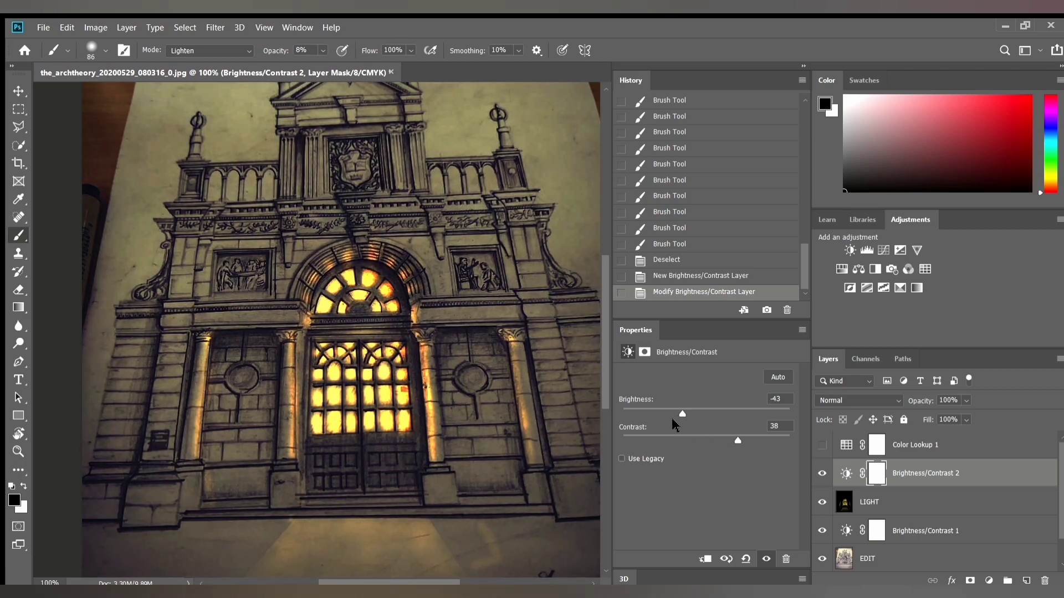
left_click_drag(677, 412, 742, 440)
scroll(370, 378, "down", 2)
scroll(370, 377, "up", 1)
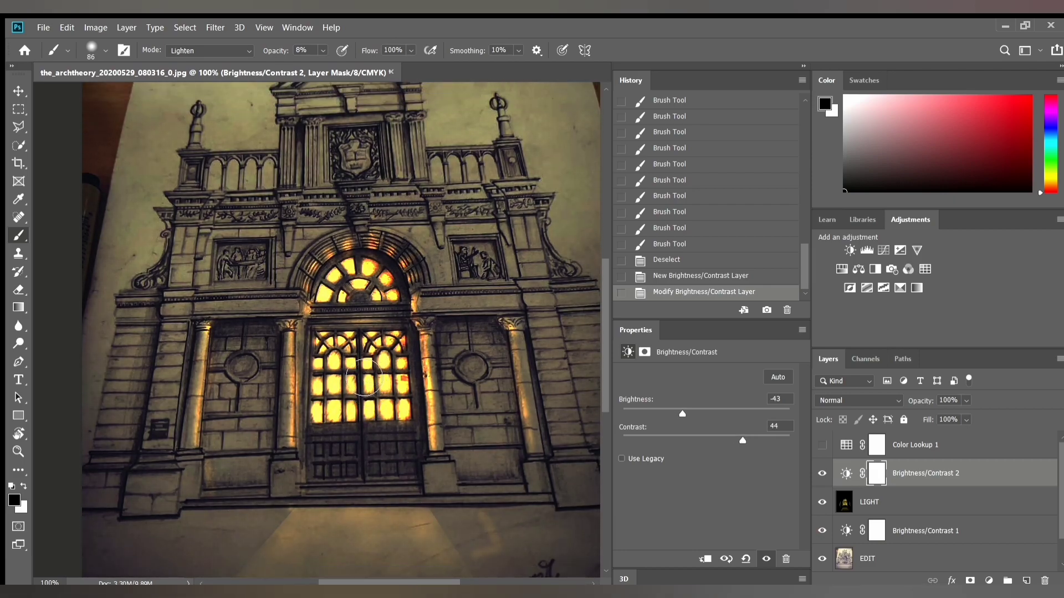
Examine the lit facade and the ground reflection at both 66.7% and 100% zoom.
scroll(381, 372, "up", 1)
scroll(388, 374, "down", 1)
scroll(443, 378, "up", 2)
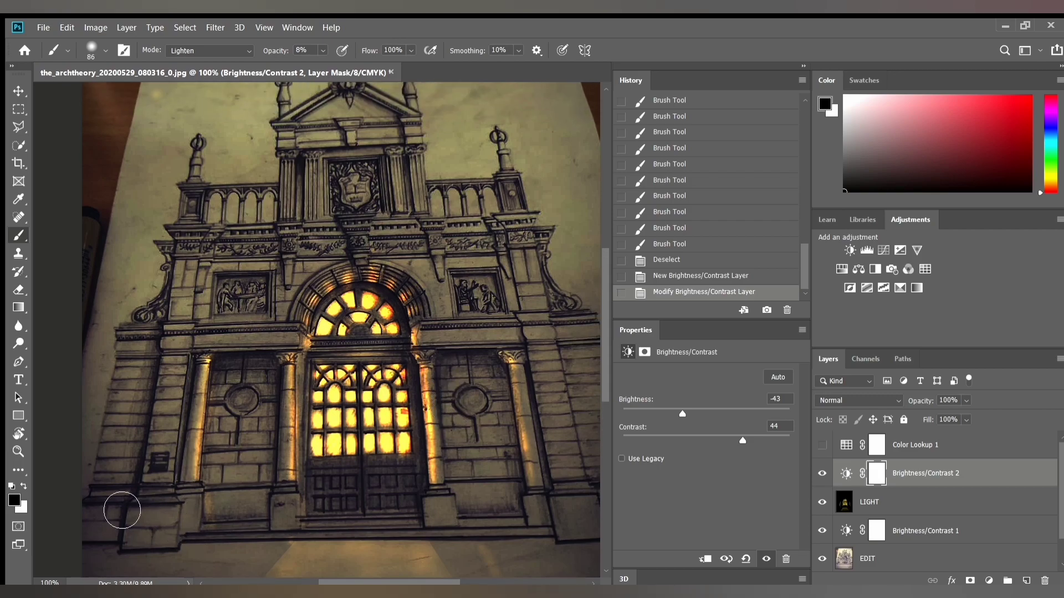
left_click(22, 451)
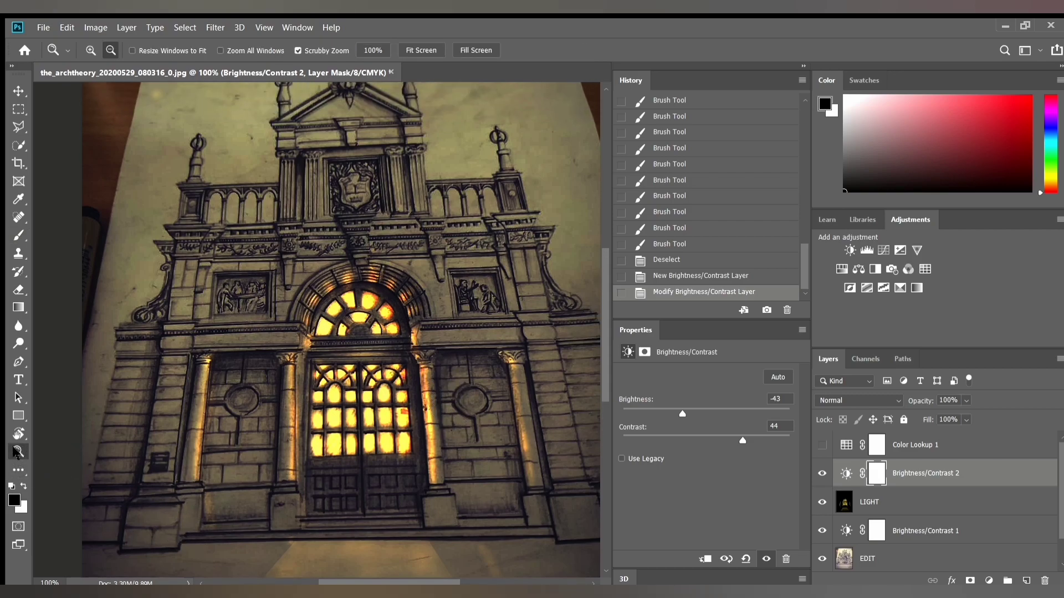
left_click(91, 50)
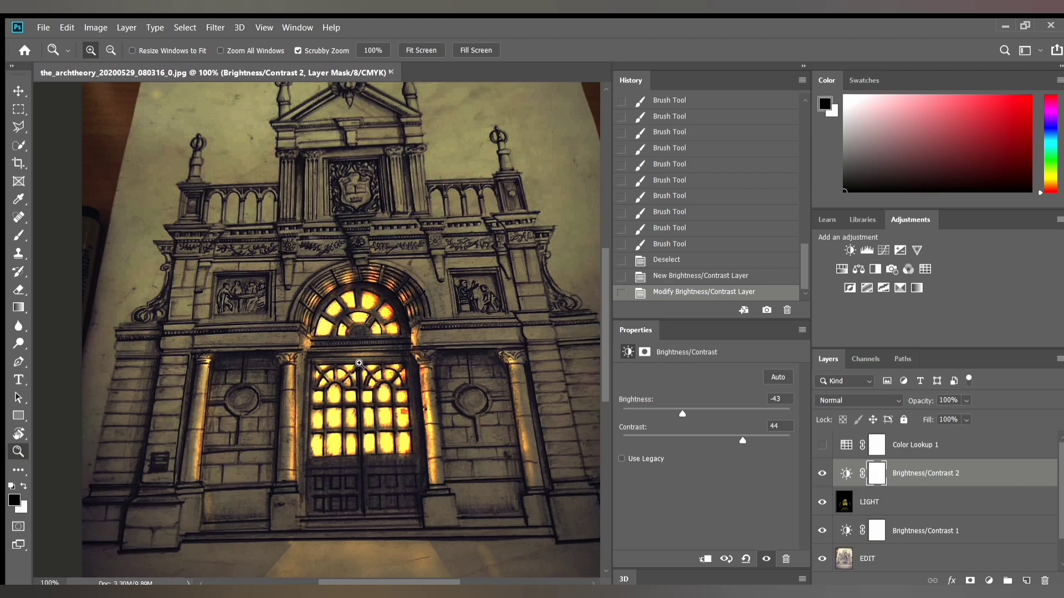
left_click(359, 363)
left_click(110, 50)
left_click(372, 368)
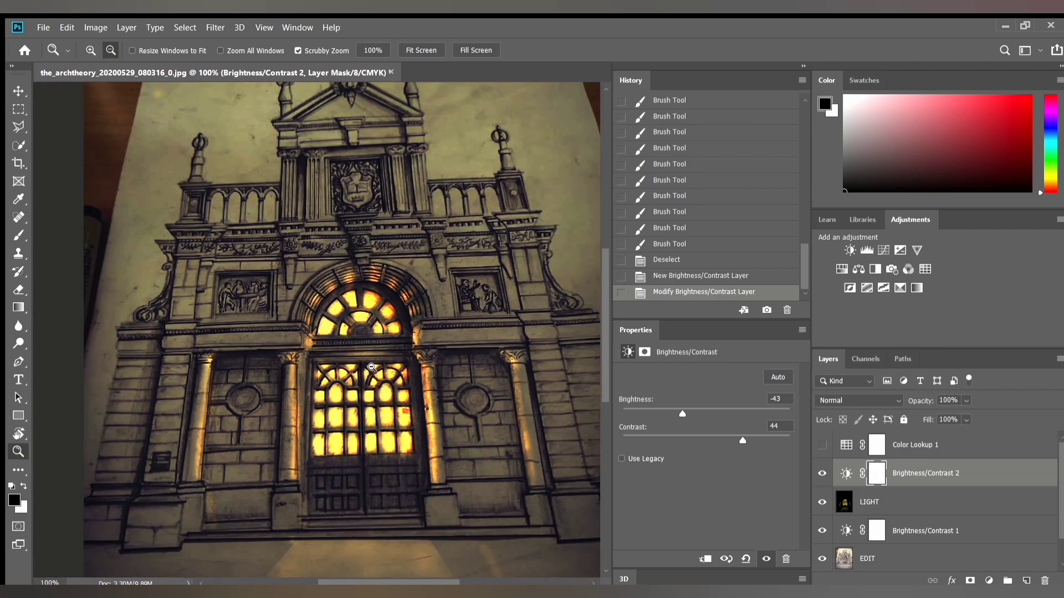
left_click(371, 368)
scroll(332, 363, "up", 4)
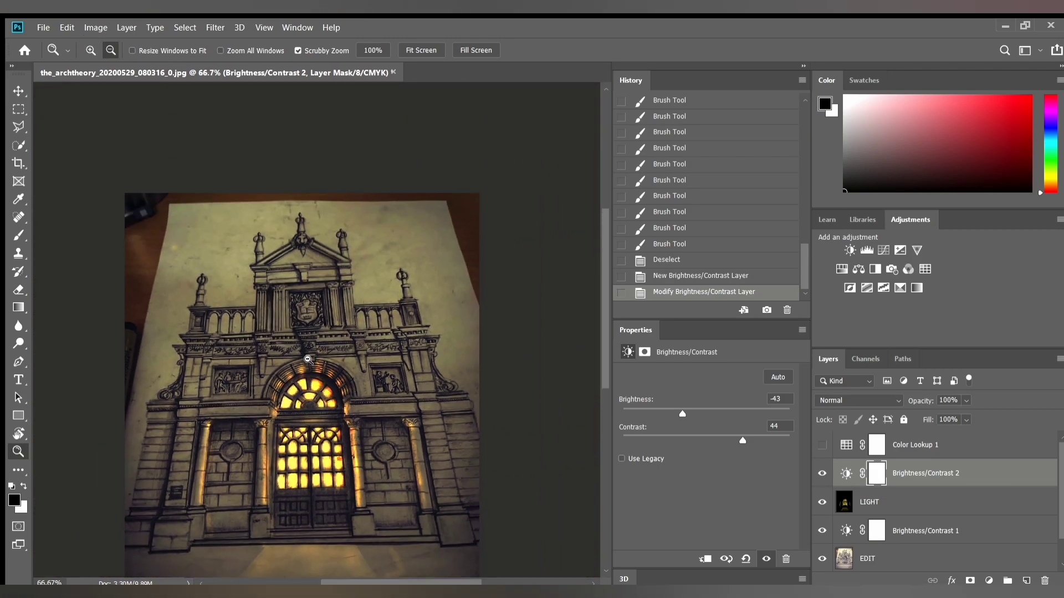
scroll(307, 359, "down", 1)
left_click(90, 50)
left_click(306, 354)
scroll(305, 355, "down", 2)
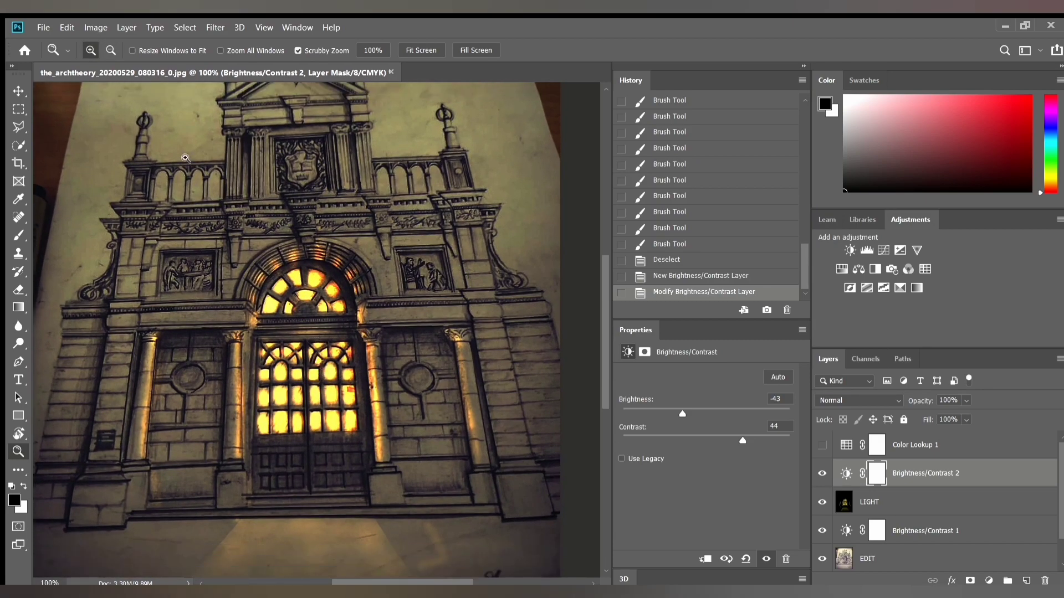
left_click(111, 49)
left_click(171, 148)
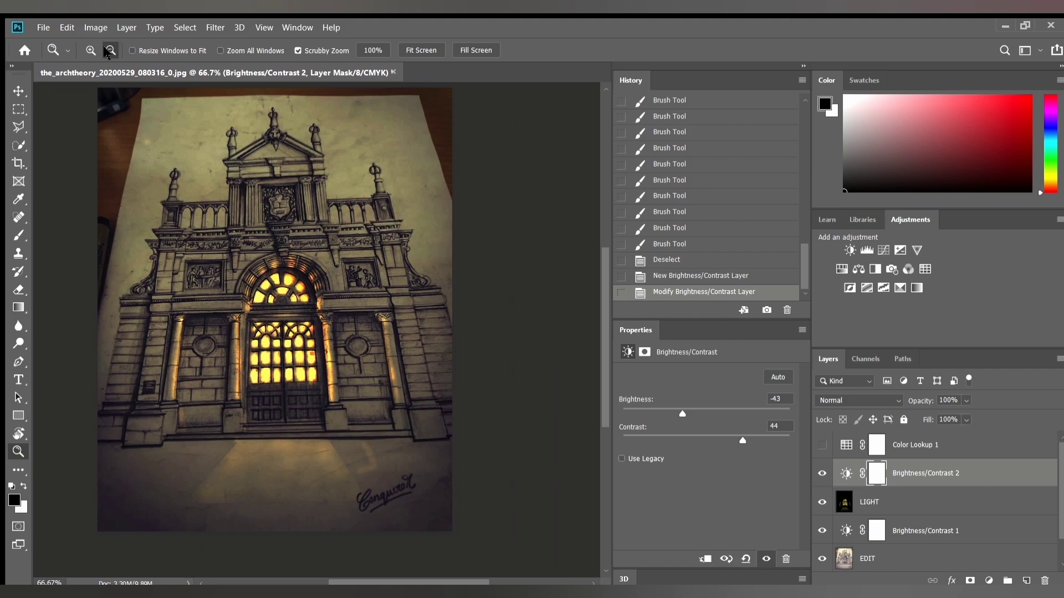
left_click(90, 50)
left_click(255, 202)
scroll(318, 306, "down", 3)
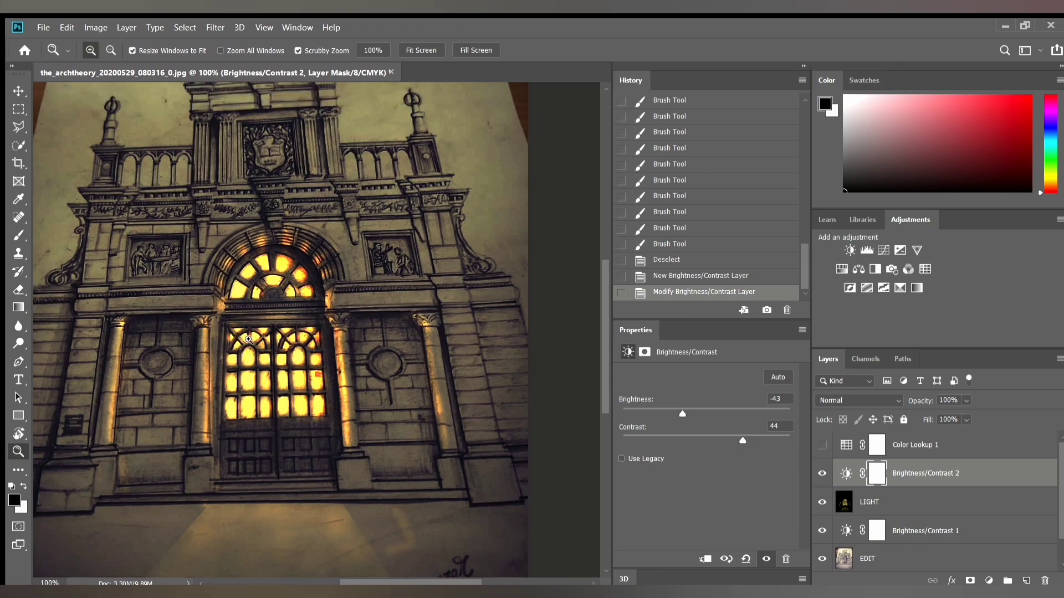
scroll(247, 339, "up", 2)
mouse_move(364, 583)
left_mouse_down()
mouse_move(344, 583)
mouse_move(355, 584)
left_mouse_up()
scroll(319, 340, "down", 1)
scroll(320, 339, "up", 1)
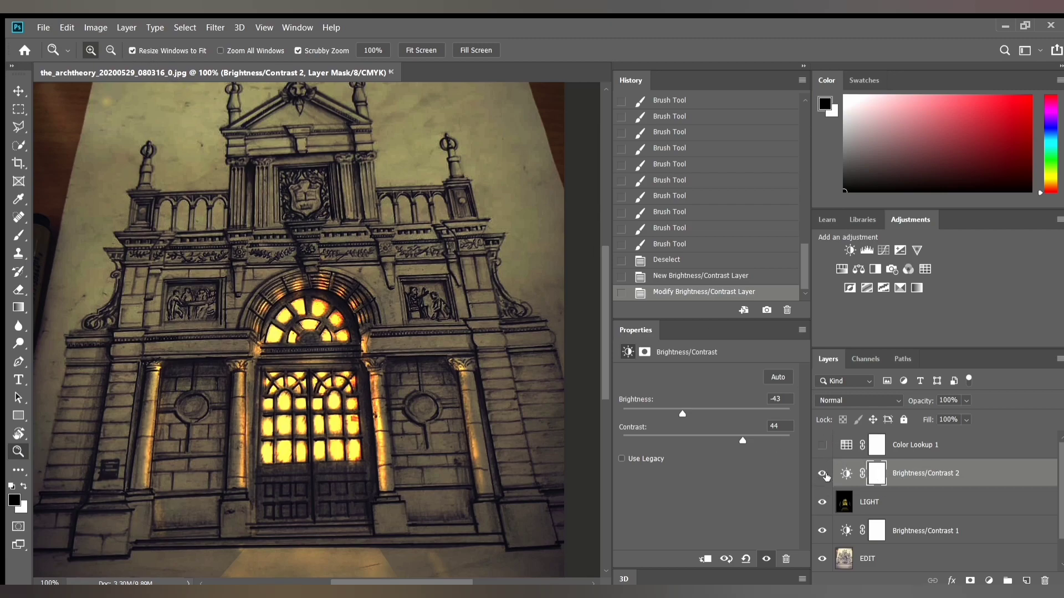
Hide and show the LIGHT layer repeatedly to compare the darkened sketch before and after the lighting effect.
left_click(823, 504)
scroll(737, 493, "down", 3)
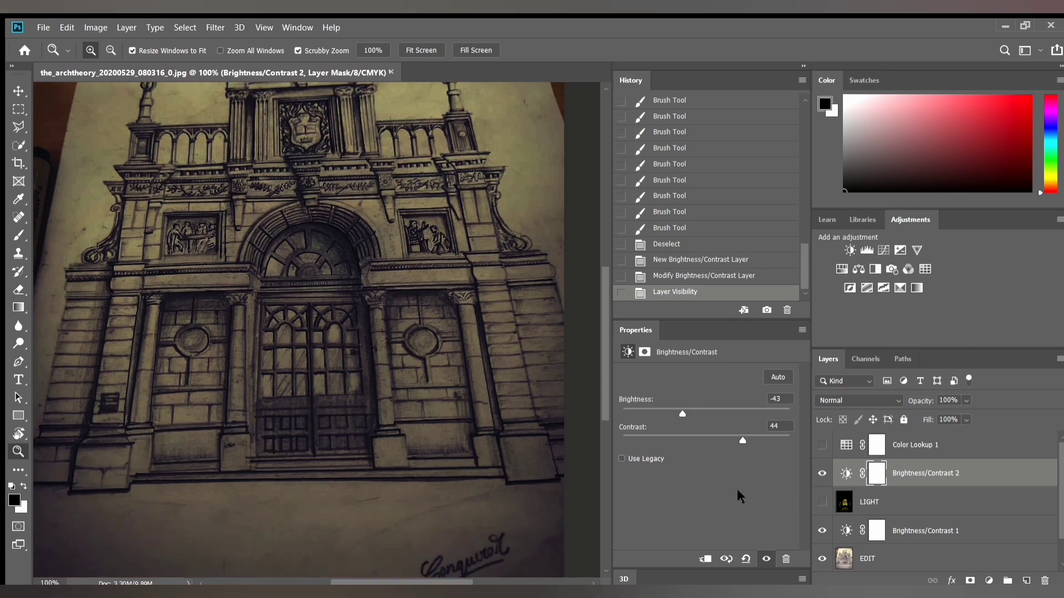
left_click(822, 502)
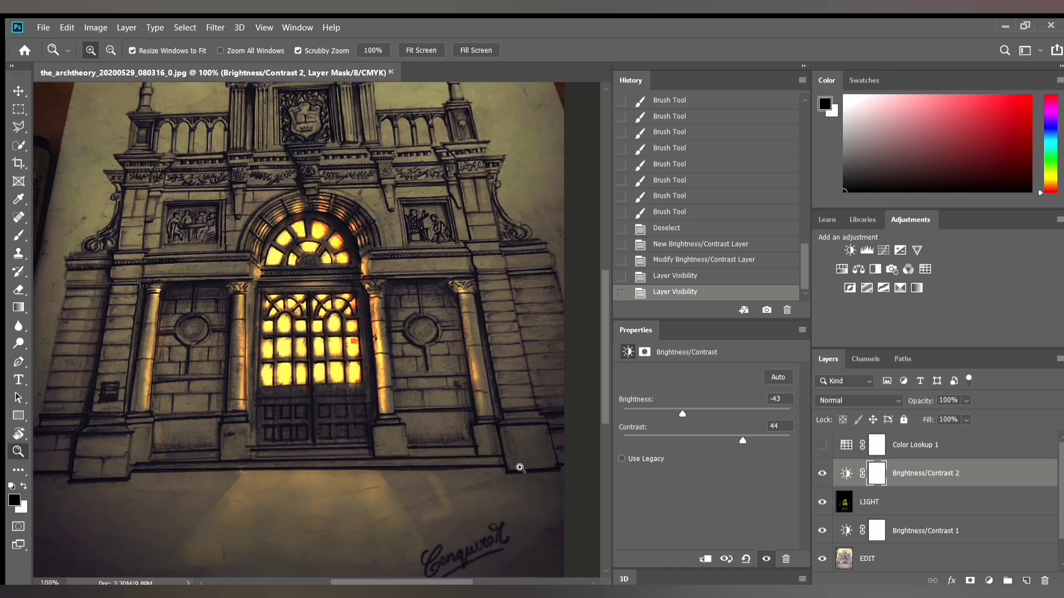
scroll(510, 469, "up", 3)
scroll(509, 470, "down", 3)
scroll(509, 469, "up", 5)
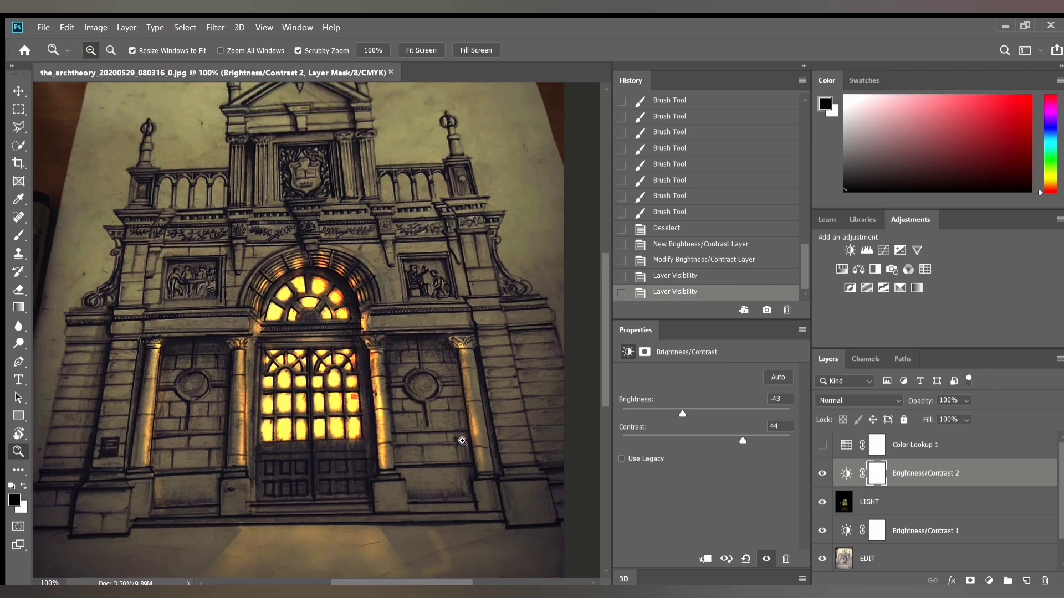
left_click(823, 502)
left_click(823, 502)
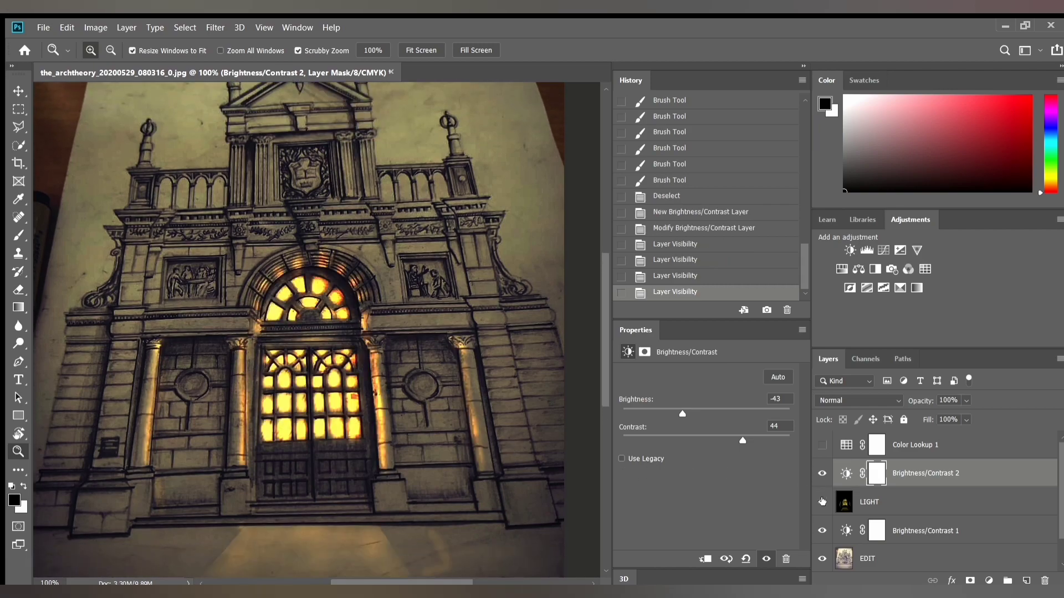
left_click(823, 502)
left_click(823, 502)
scroll(473, 470, "up", 4)
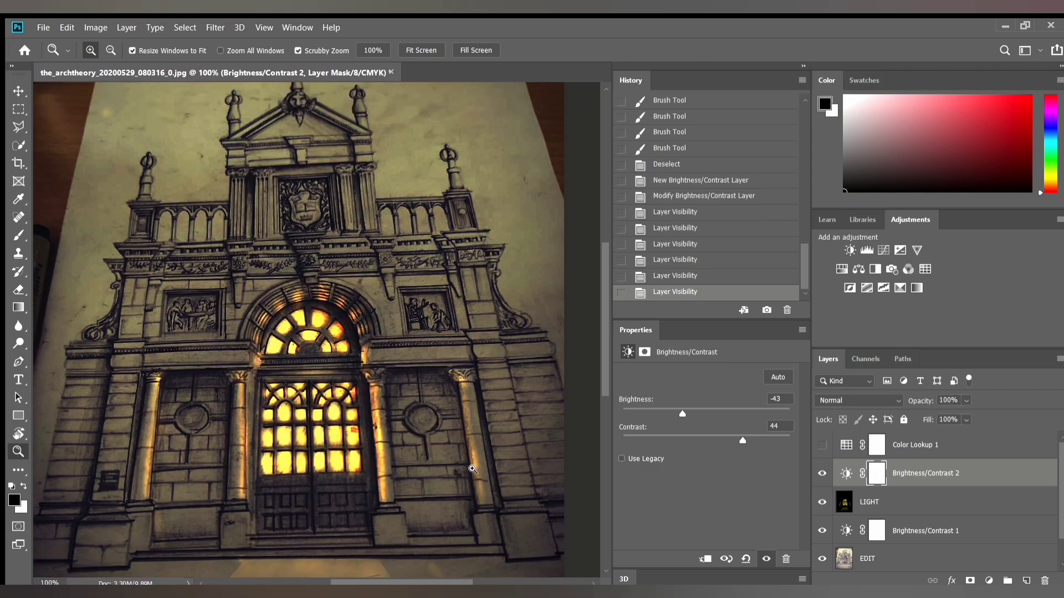
scroll(472, 469, "down", 4)
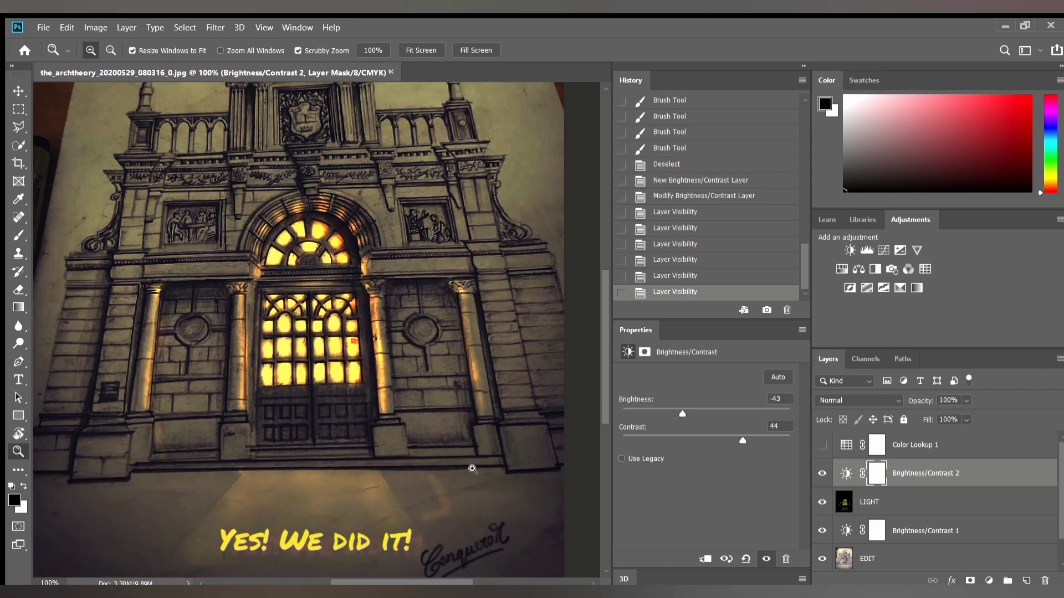